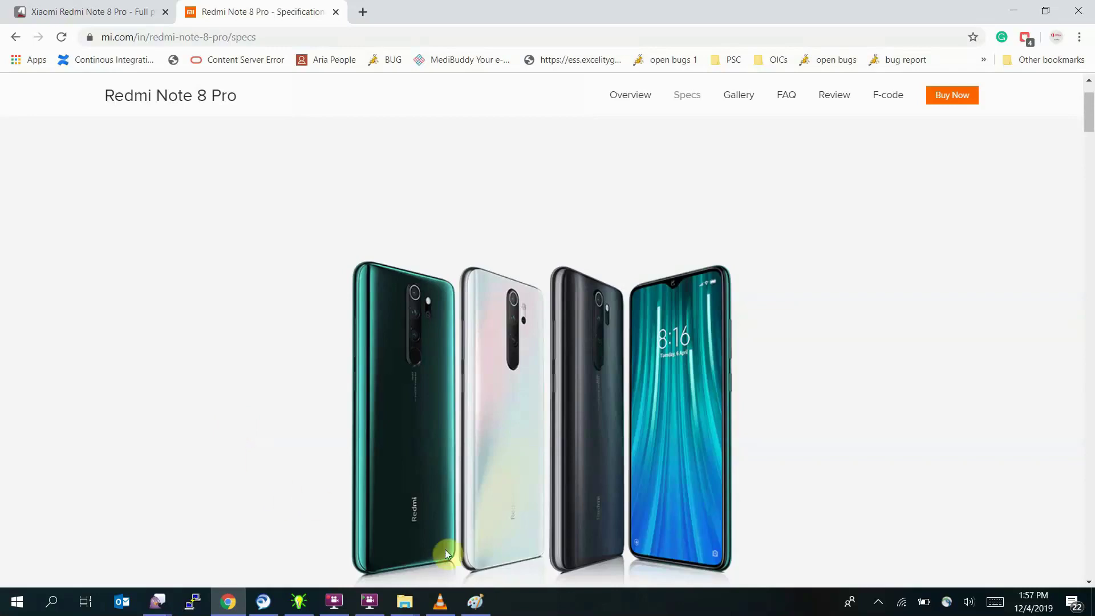
Switch from the Redmi Note 8 Pro specs page in Chrome to a blank Paint canvas
click(475, 602)
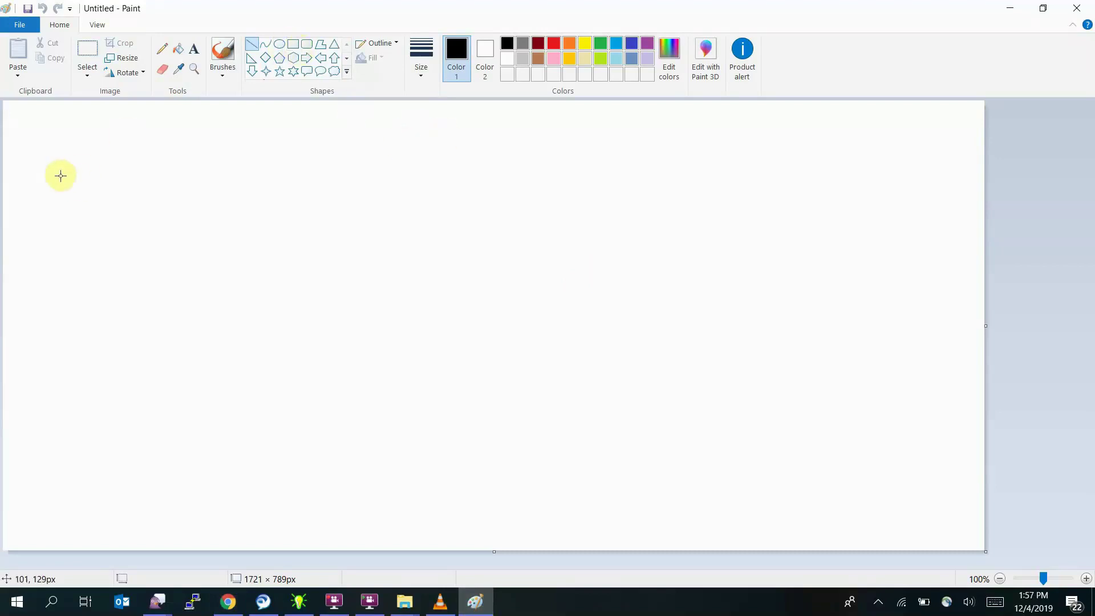
Draw two outlined rectangles side by side, a taller left box and a wider right box
drag(60, 174, 203, 313)
key(ctrl+z)
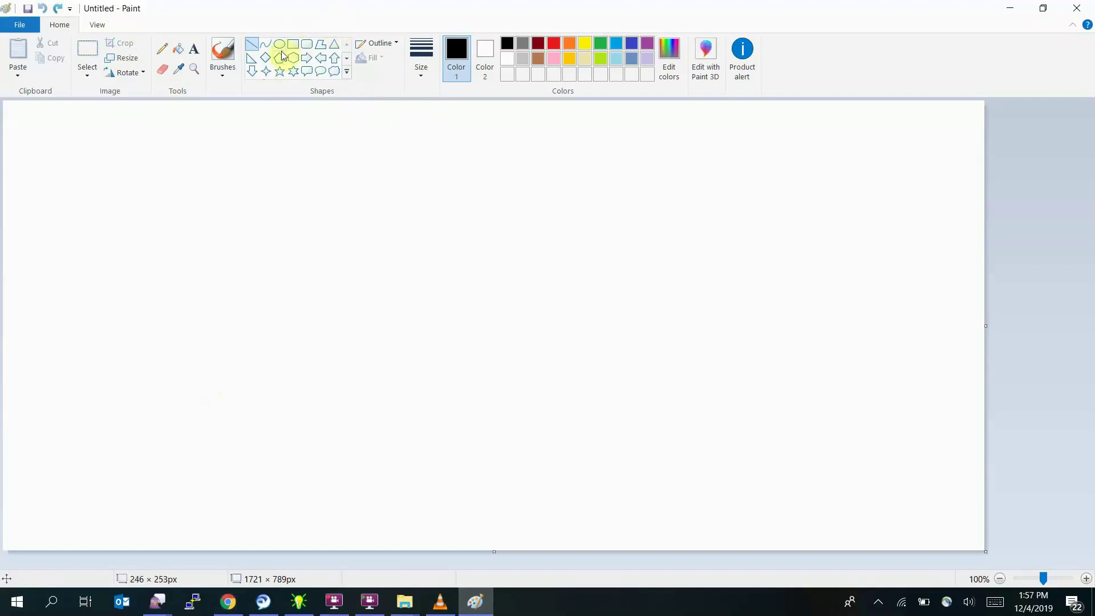
click(293, 44)
drag(60, 178, 321, 472)
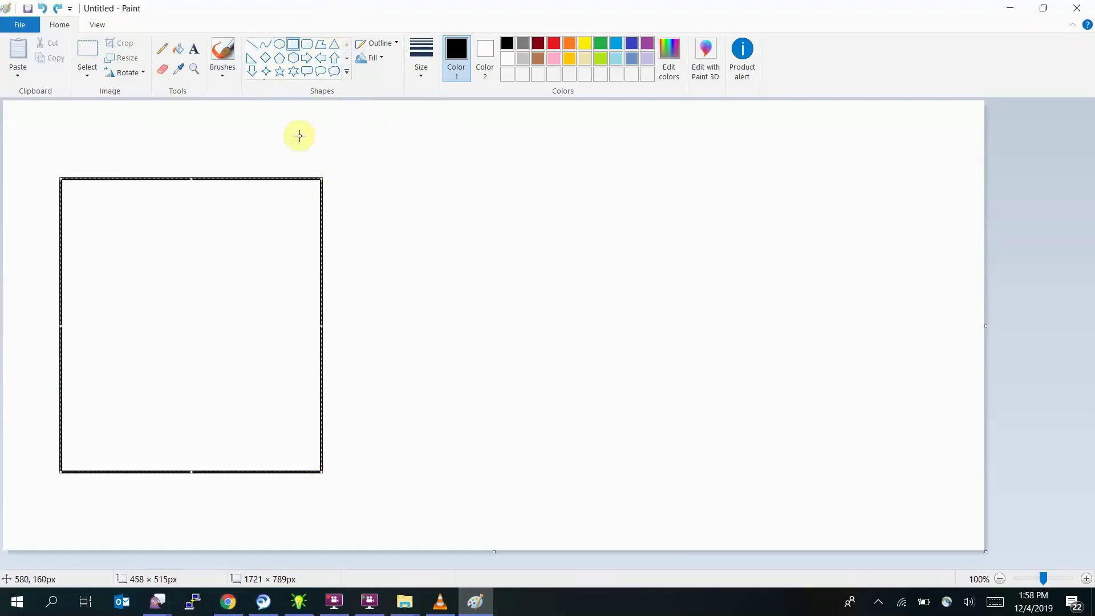
drag(329, 179, 330, 178)
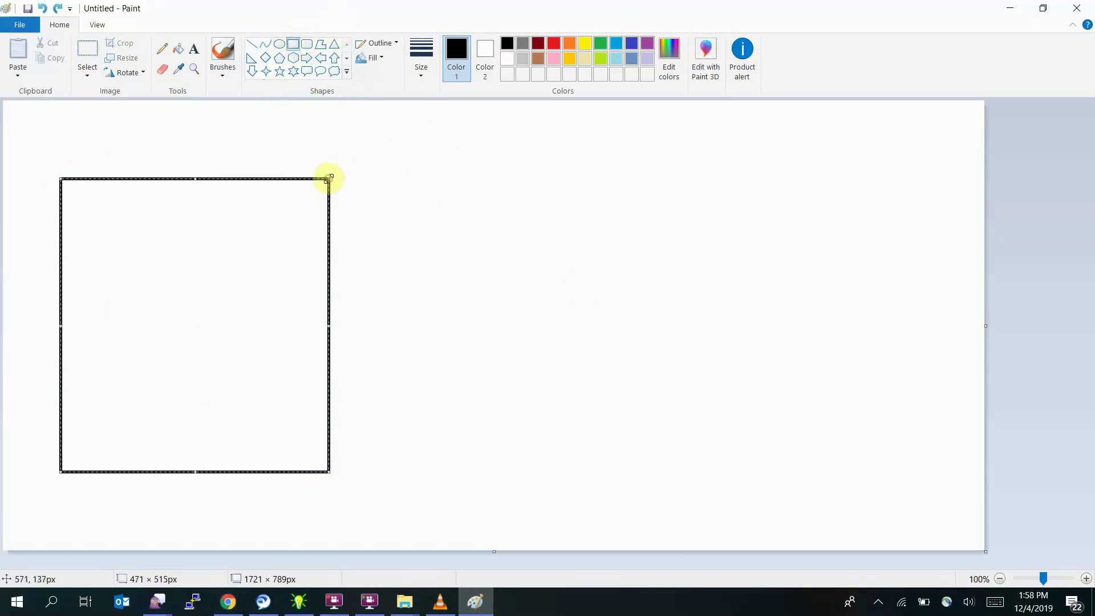
click(302, 42)
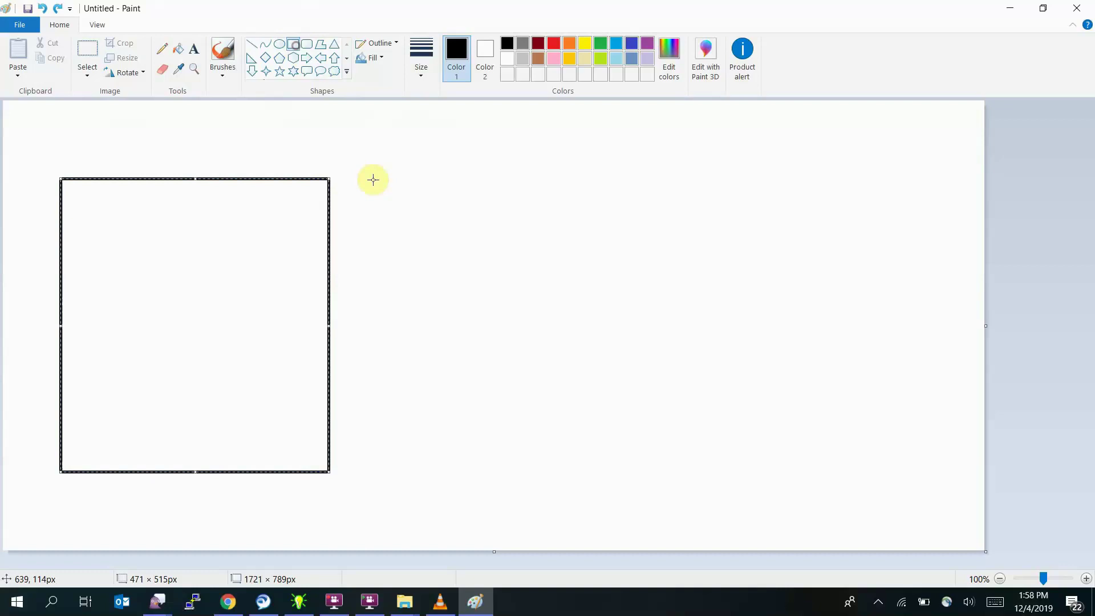
drag(353, 177, 836, 472)
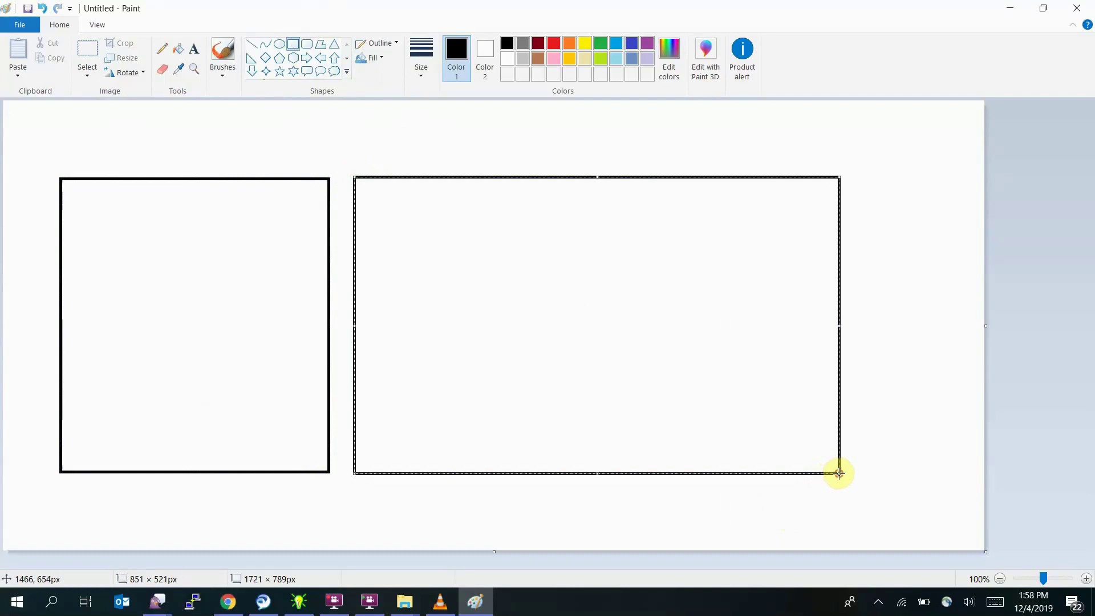
Add three small rectangles: left box top, right box top-right, and across the left box's bottom edge
click(290, 46)
drag(221, 189, 253, 239)
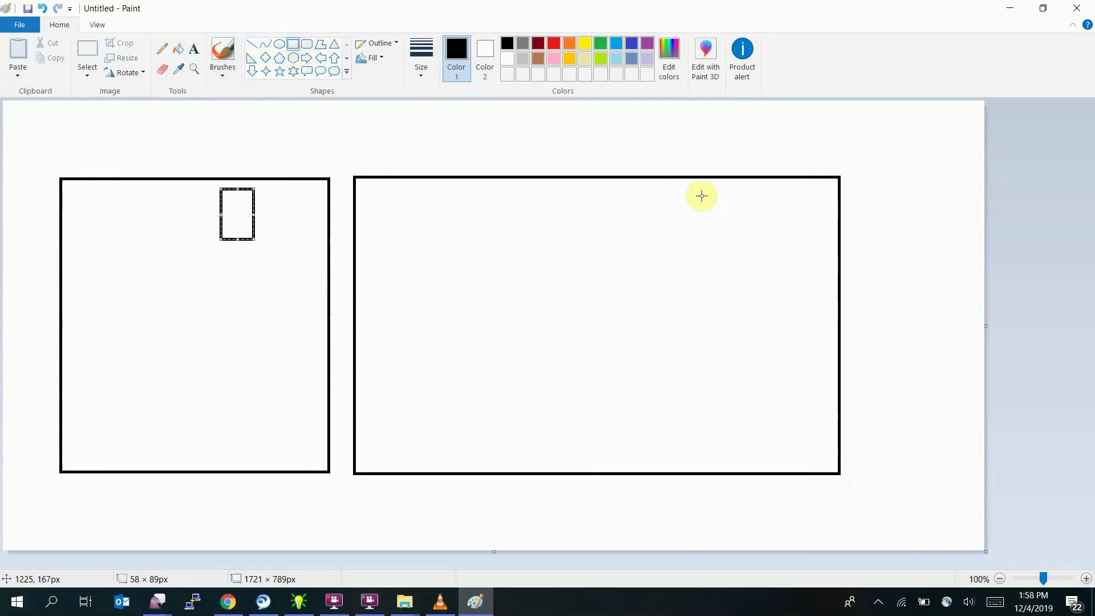
mouse_move(702, 197)
mouse_down()
mouse_move(759, 237)
mouse_move(829, 231)
mouse_up()
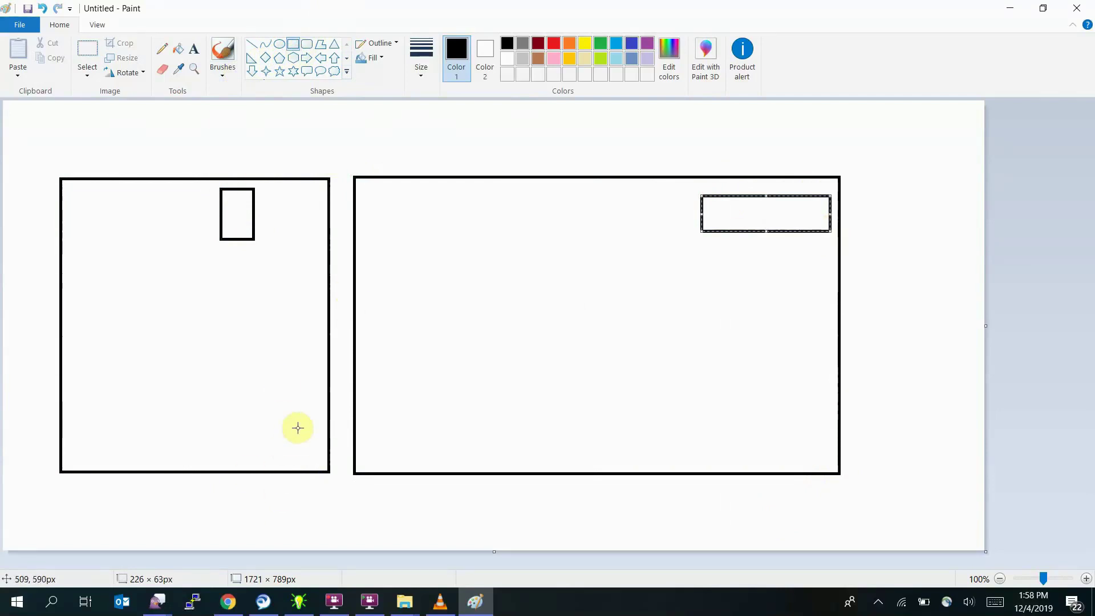
click(300, 44)
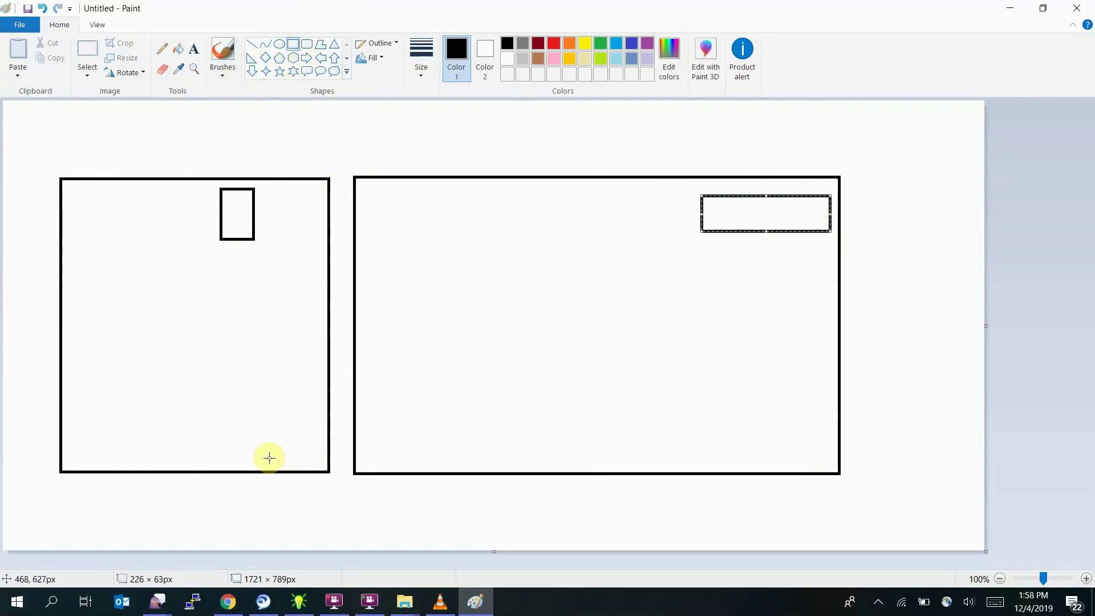
drag(274, 455, 321, 489)
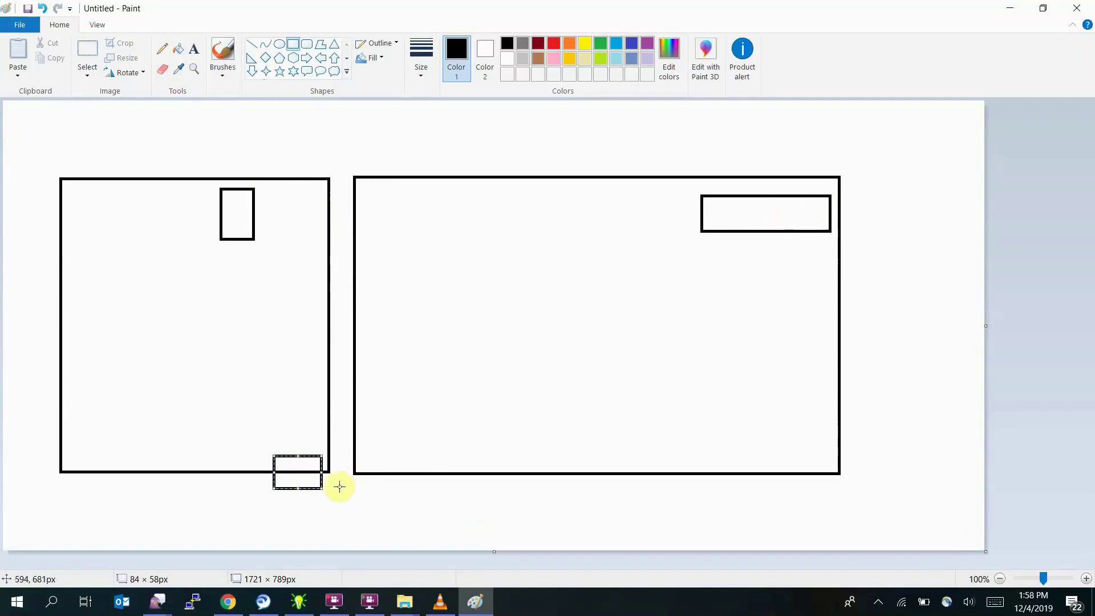
click(279, 45)
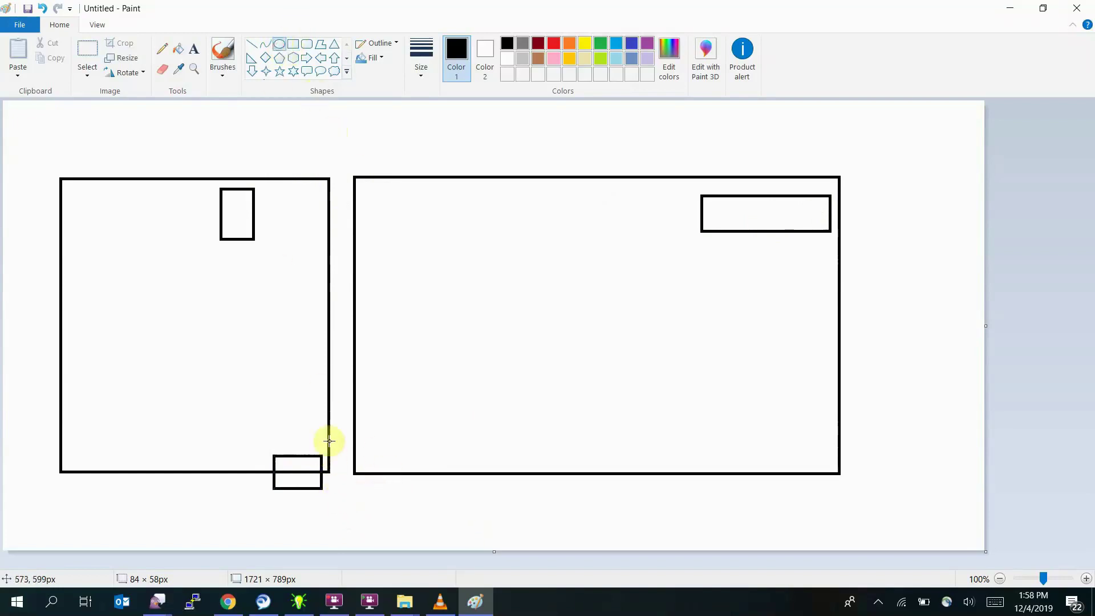
drag(327, 449, 342, 509)
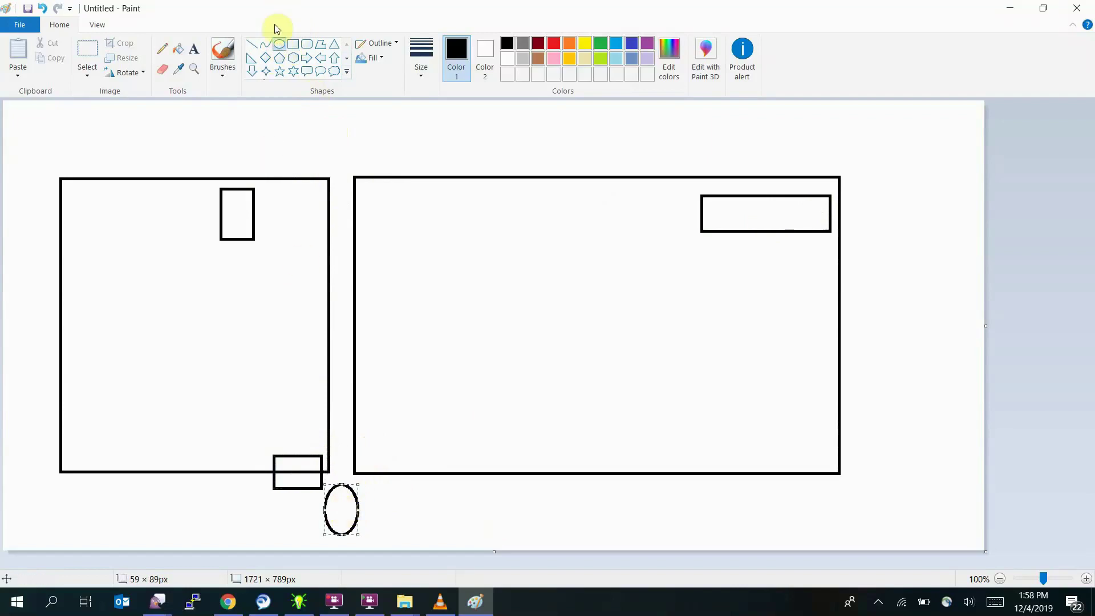
click(265, 46)
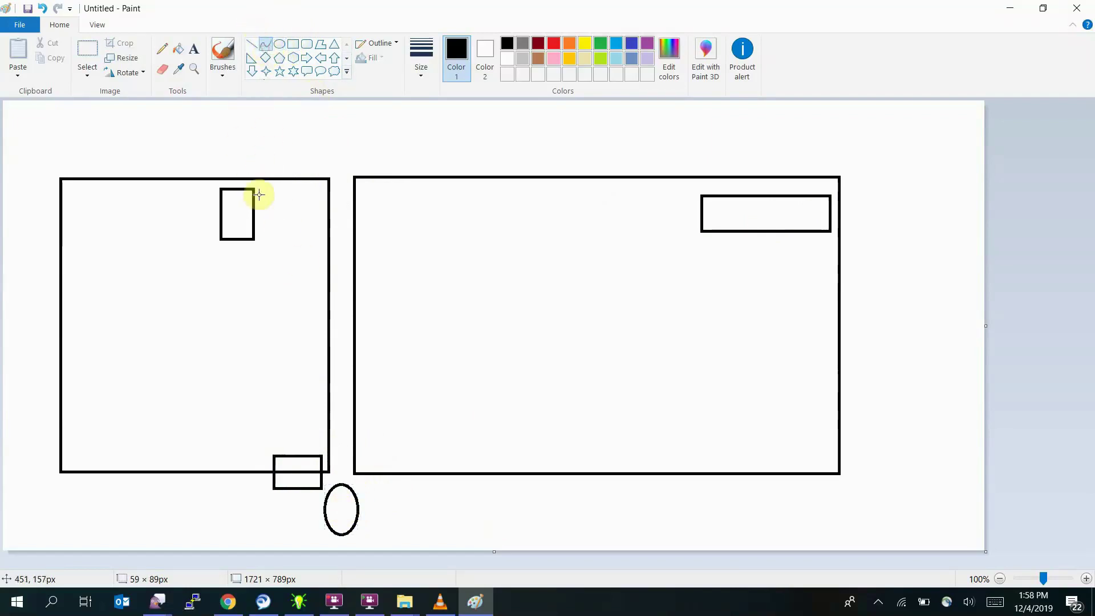
drag(257, 206, 334, 493)
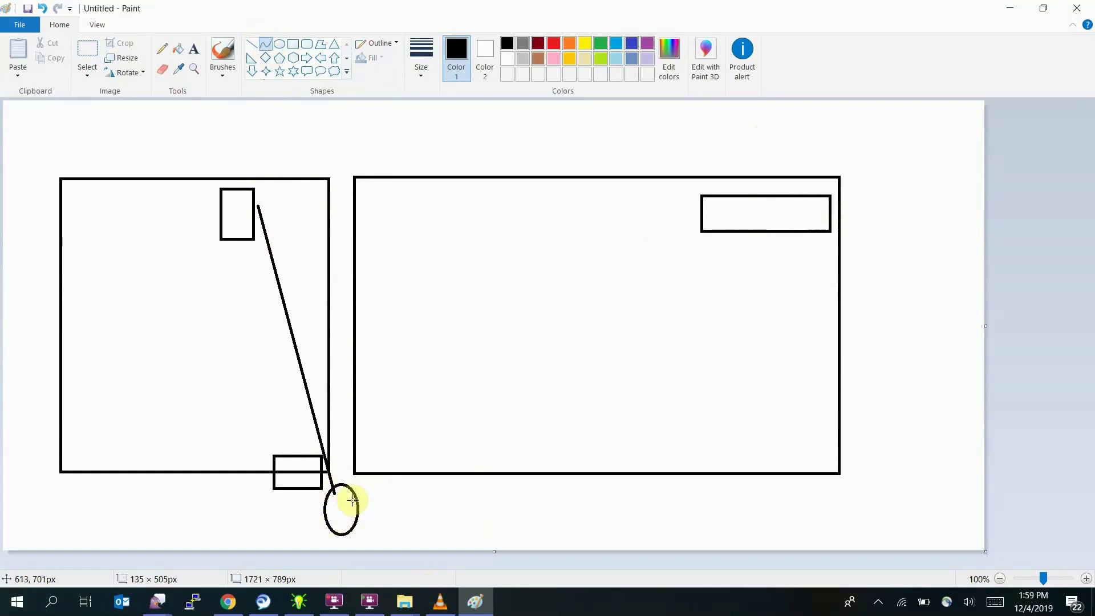
click(352, 500)
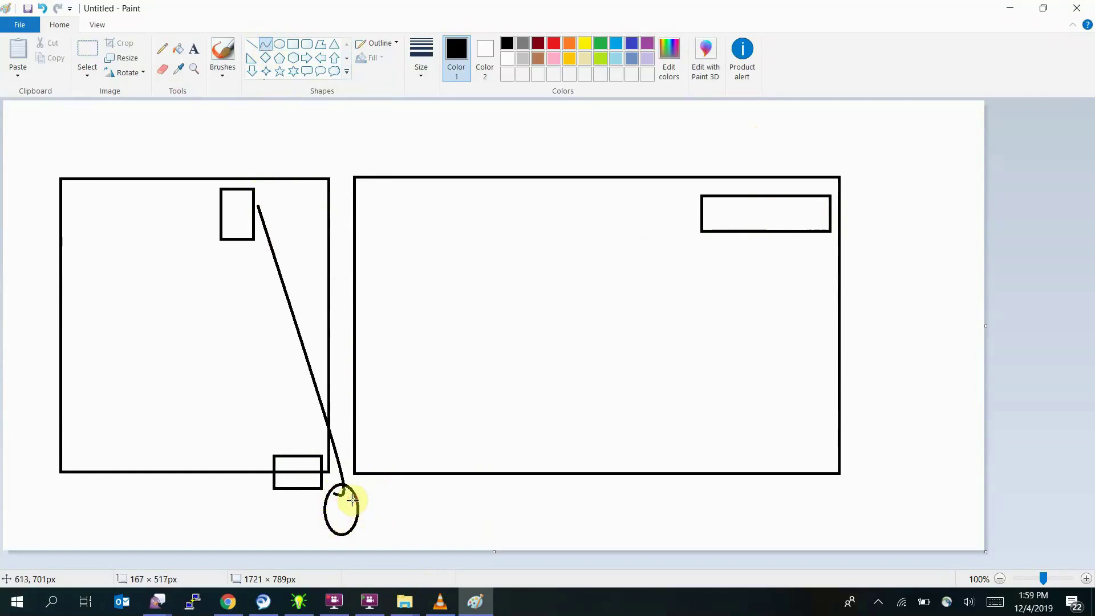
key(ctrl+z)
key(ctrl+z)
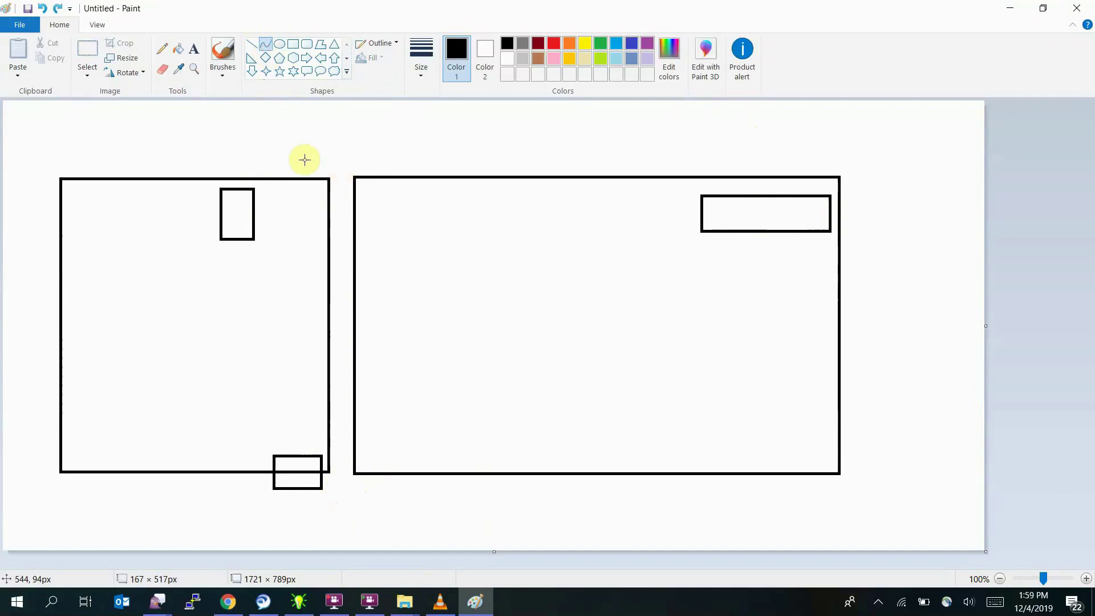
Add a small box below the gap, curved to the left inner rectangle and straight-lined to the right one
click(293, 44)
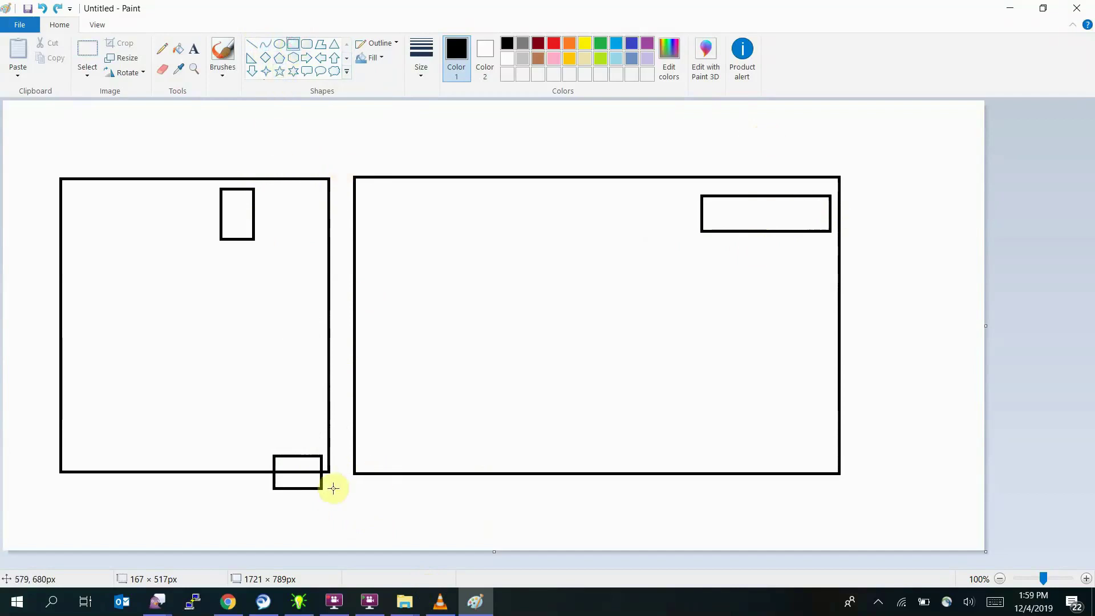
drag(327, 491, 345, 537)
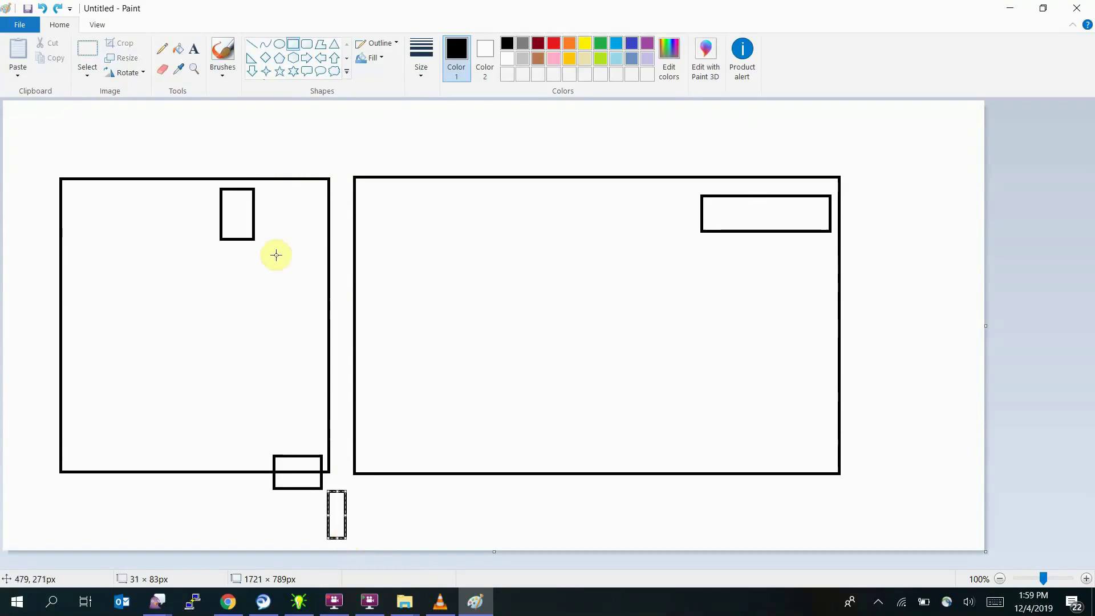
click(265, 44)
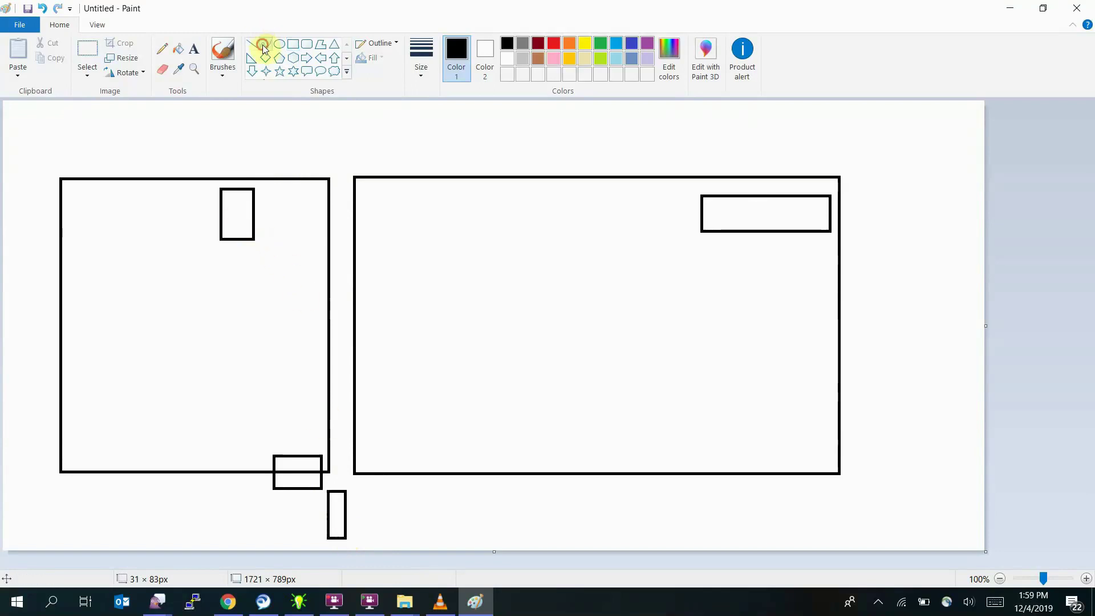
drag(253, 238, 327, 498)
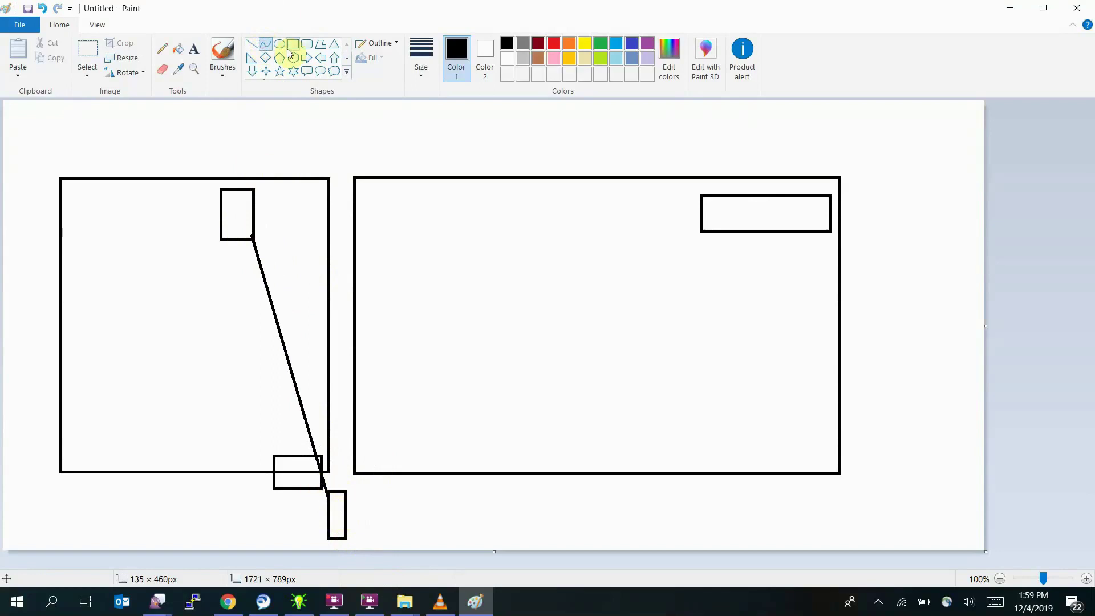
drag(355, 497, 324, 423)
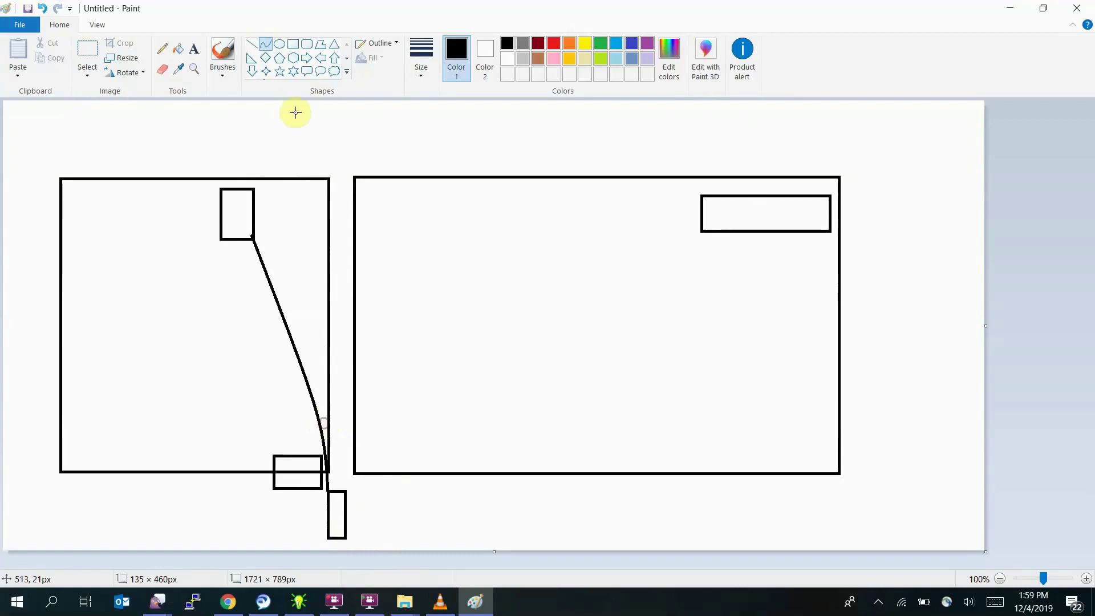
click(251, 43)
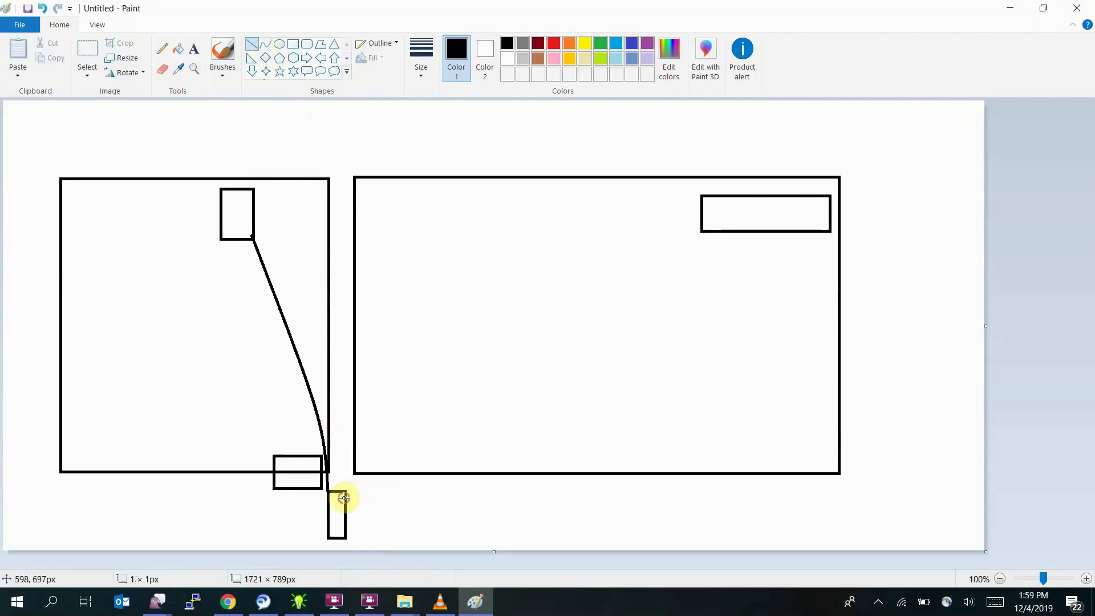
drag(344, 498, 710, 224)
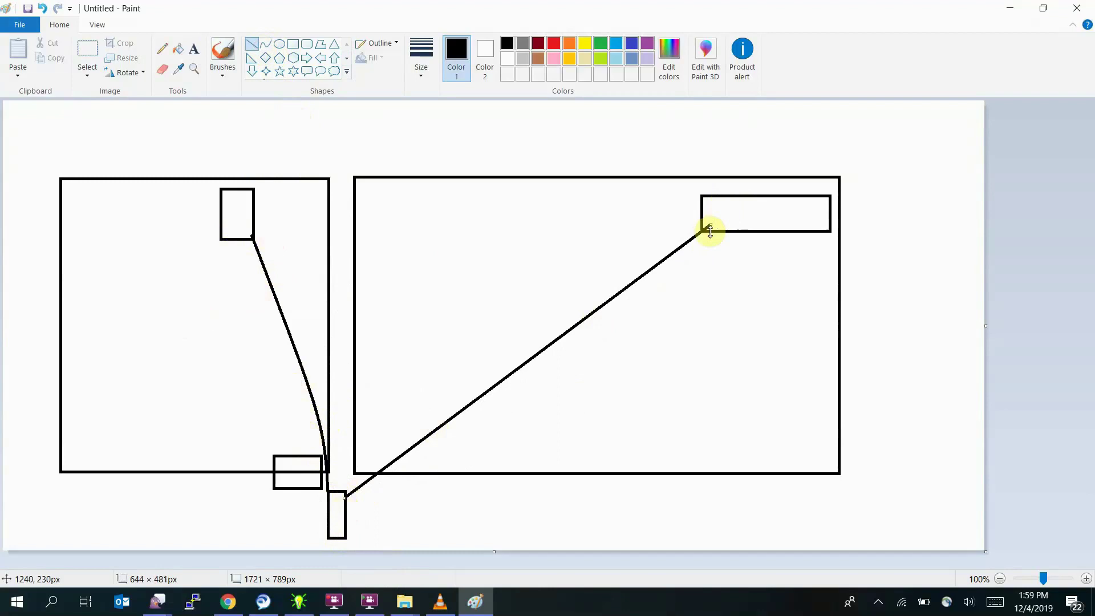
click(439, 291)
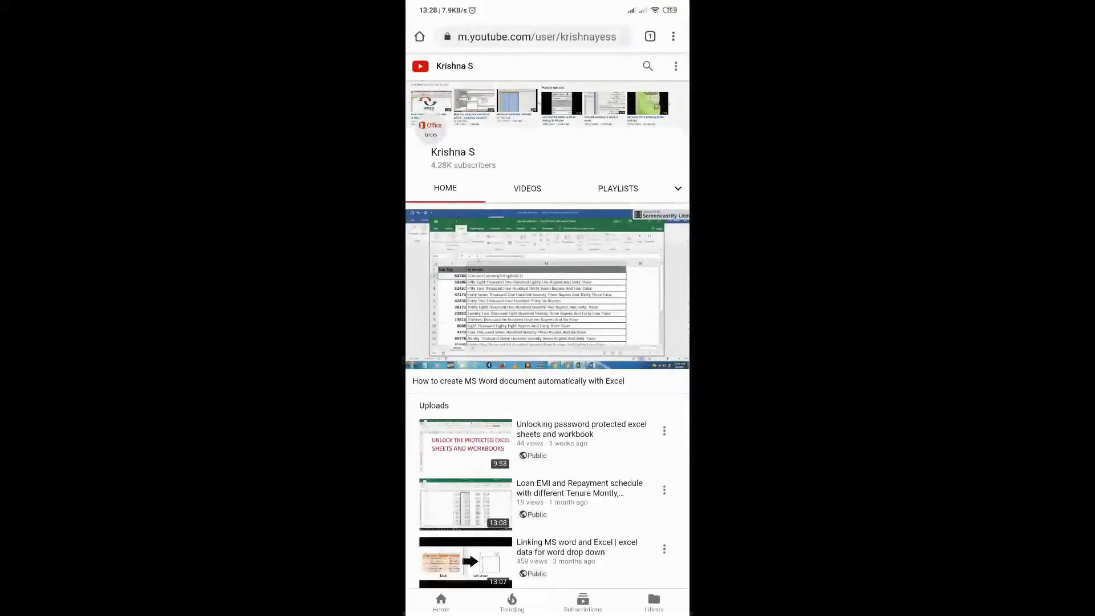
Swipe the phone's shade fully open to the quick-settings grid showing Wi-Fi connected
drag(547, 5, 548, 296)
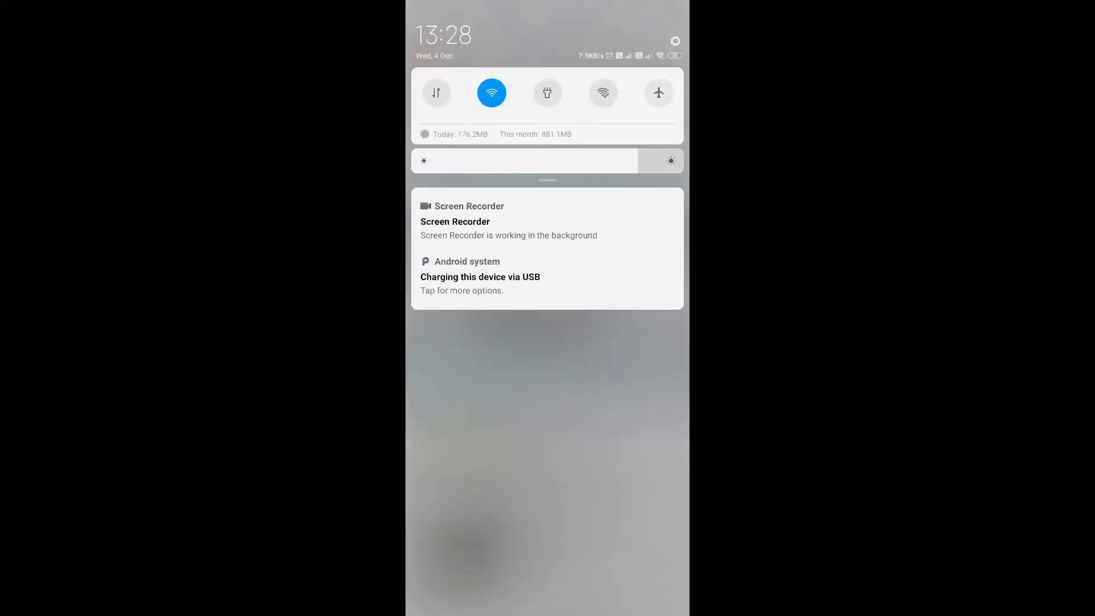
drag(585, 188, 585, 375)
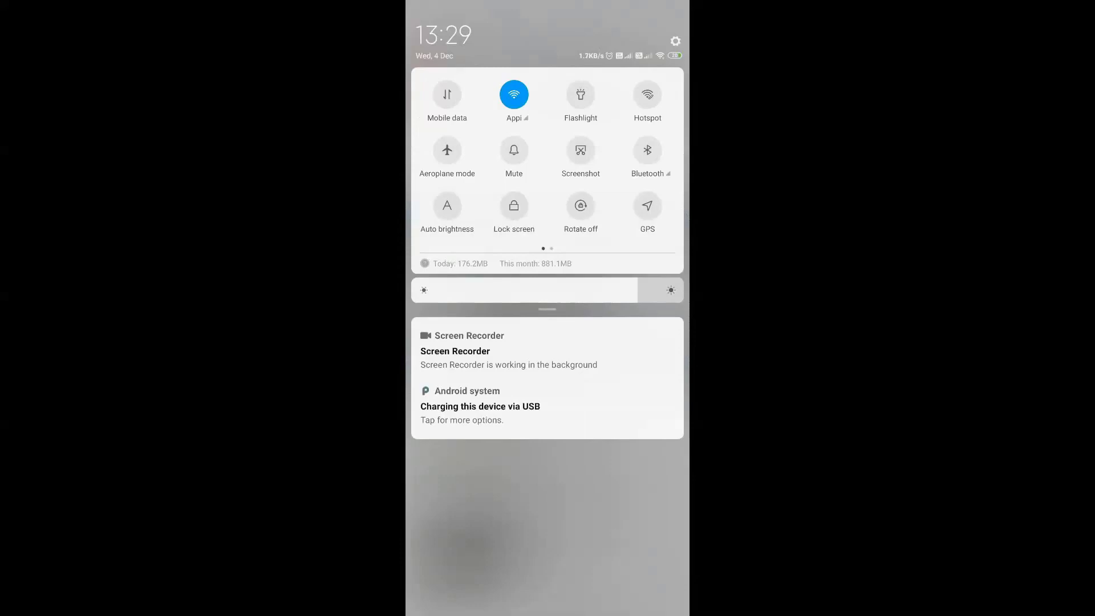
Switch on the iphoneq portable hotspot from the Hotspot tile's settings
click(648, 94)
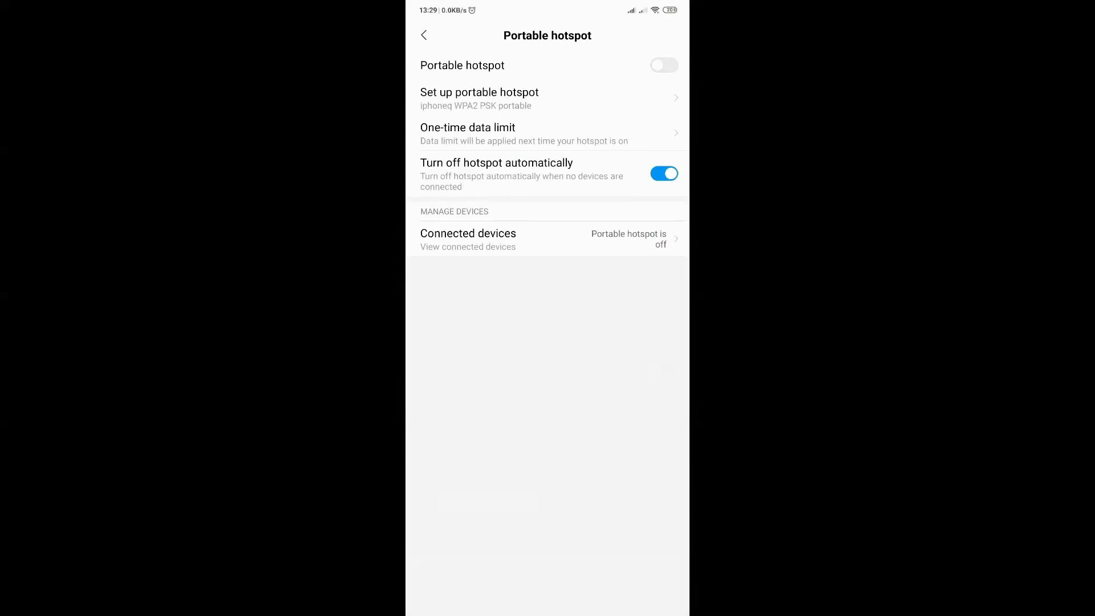
click(664, 65)
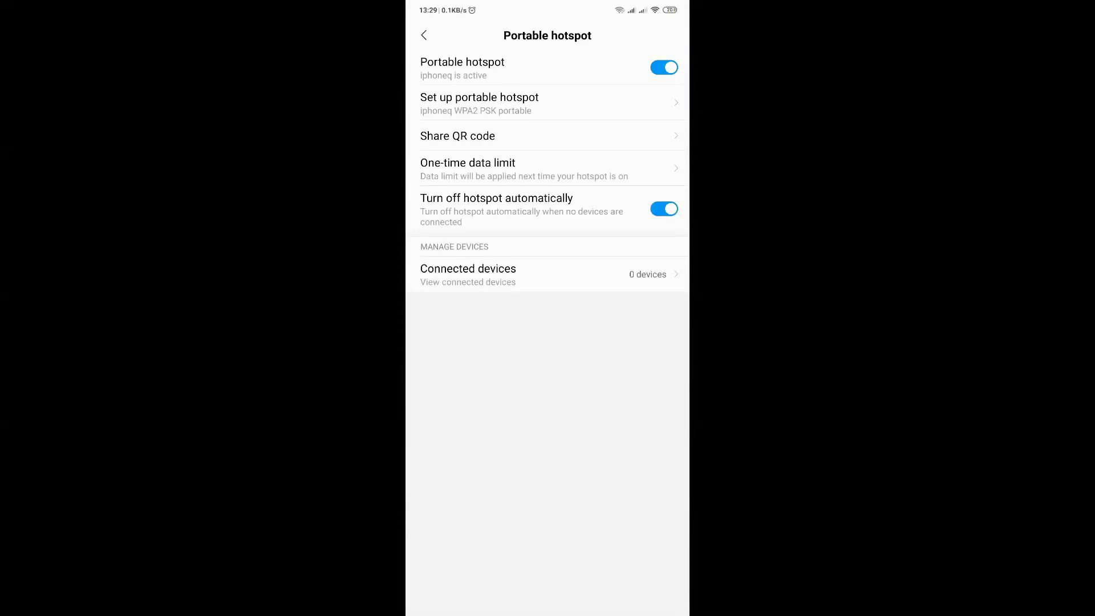
drag(547, 6, 548, 257)
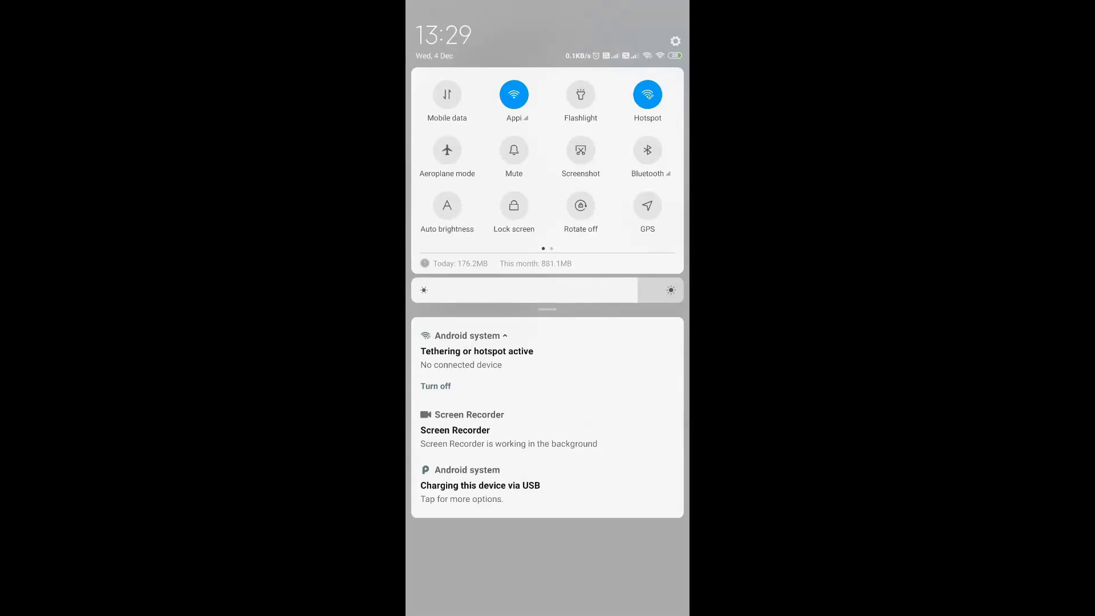
drag(625, 539, 615, 422)
click(477, 350)
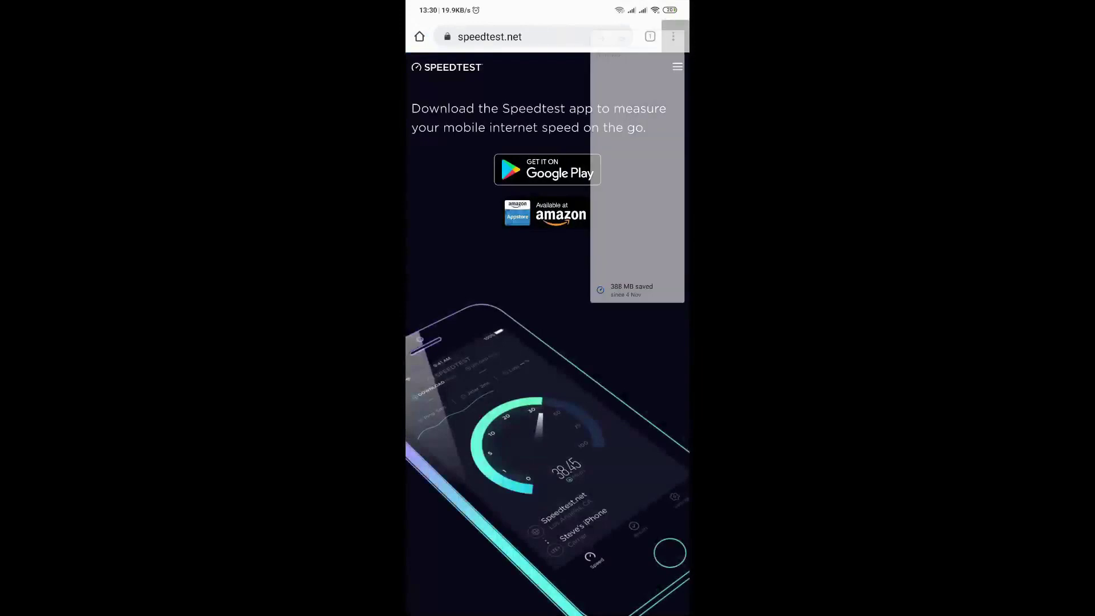
click(593, 342)
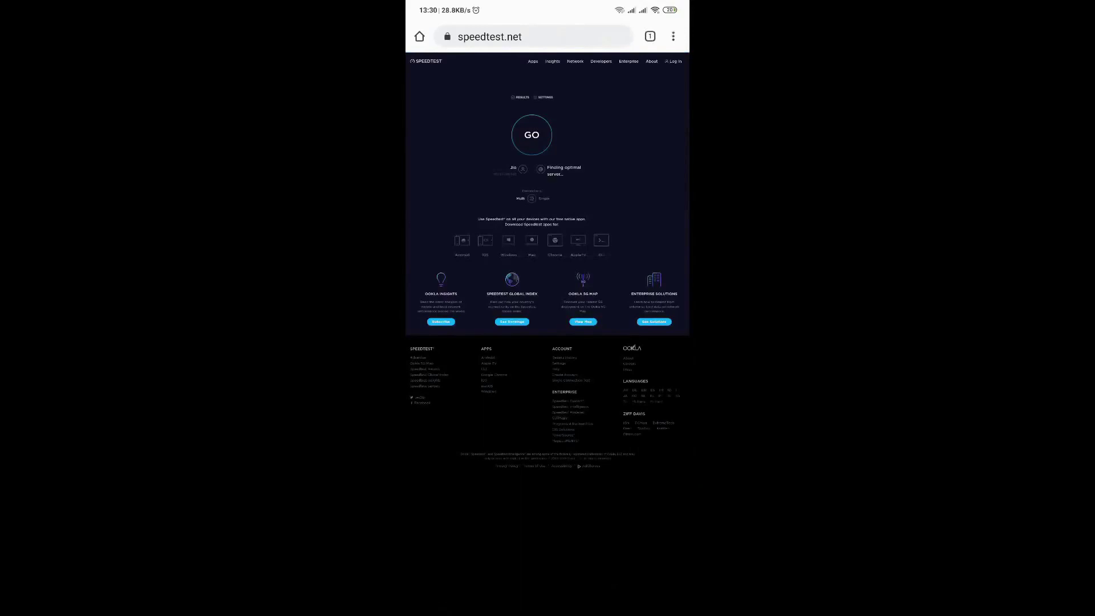
click(531, 134)
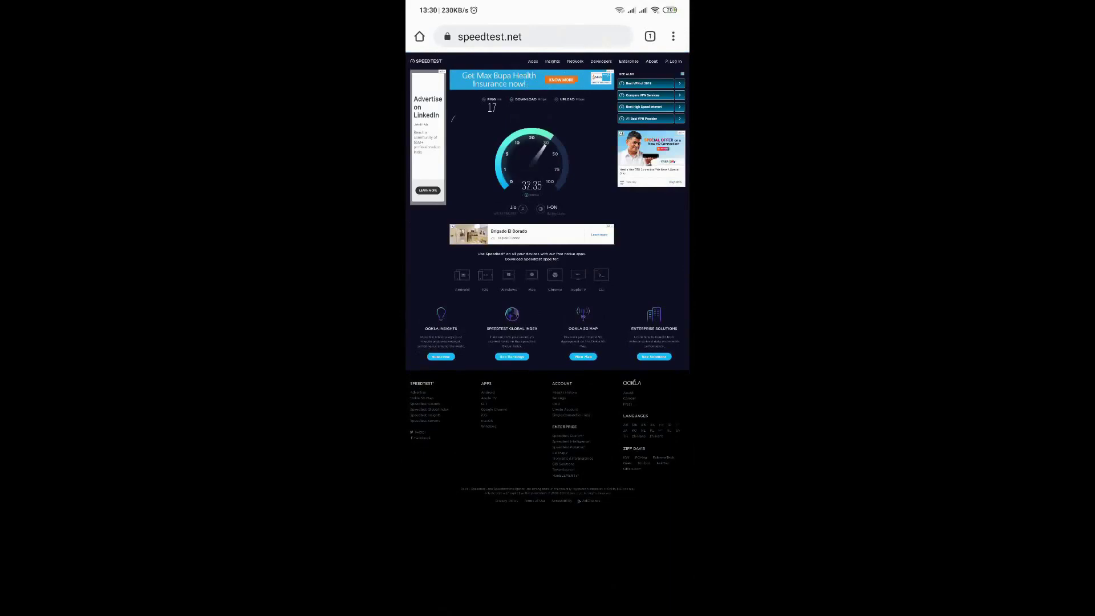
drag(570, 142, 678, 315)
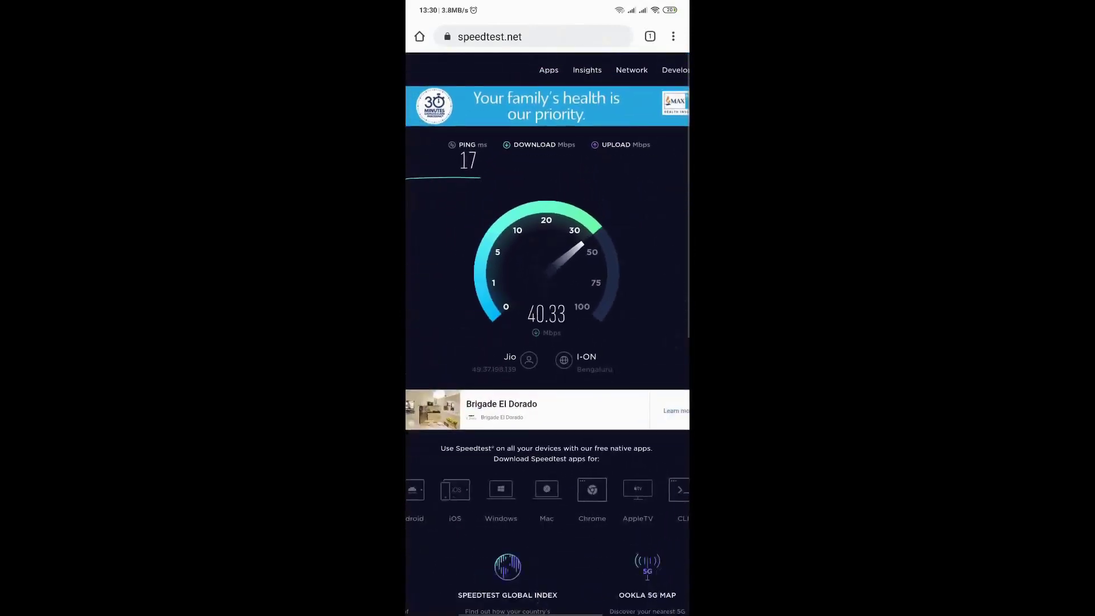
drag(597, 4, 621, 375)
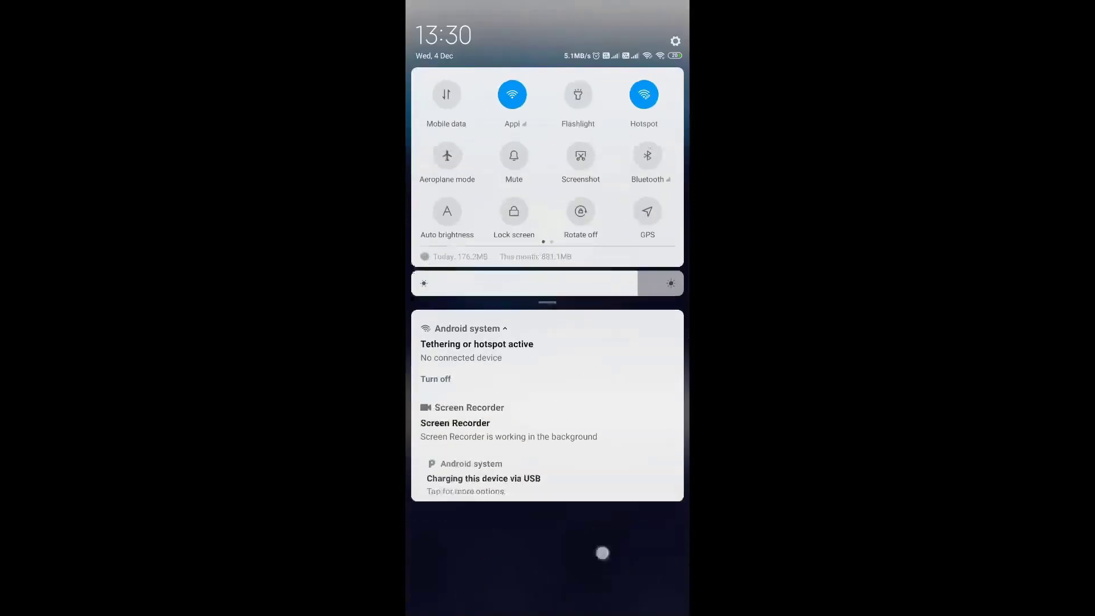
drag(603, 550, 604, 343)
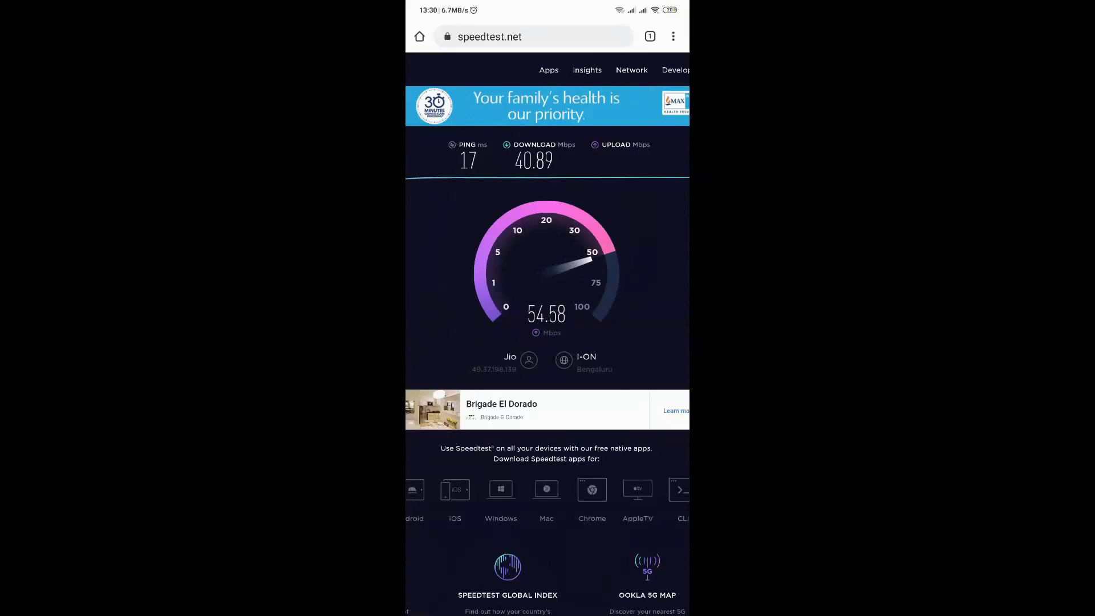
drag(547, 5, 547, 342)
drag(547, 171, 547, 399)
Check the iphoneq hotspot's network name, password and AP band, then save the setup
click(647, 95)
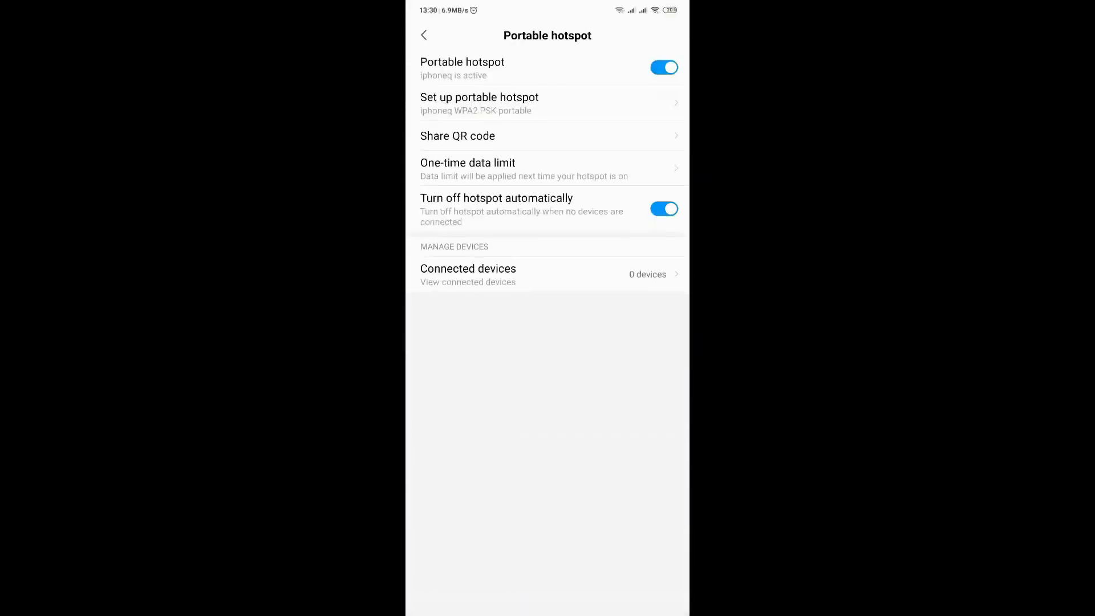
click(637, 106)
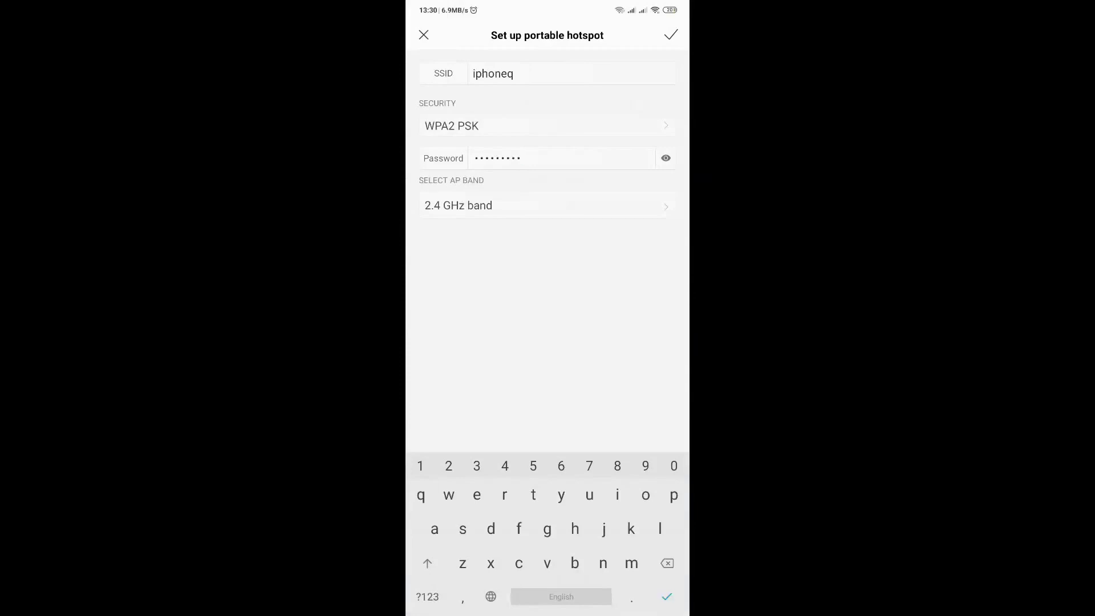
click(513, 73)
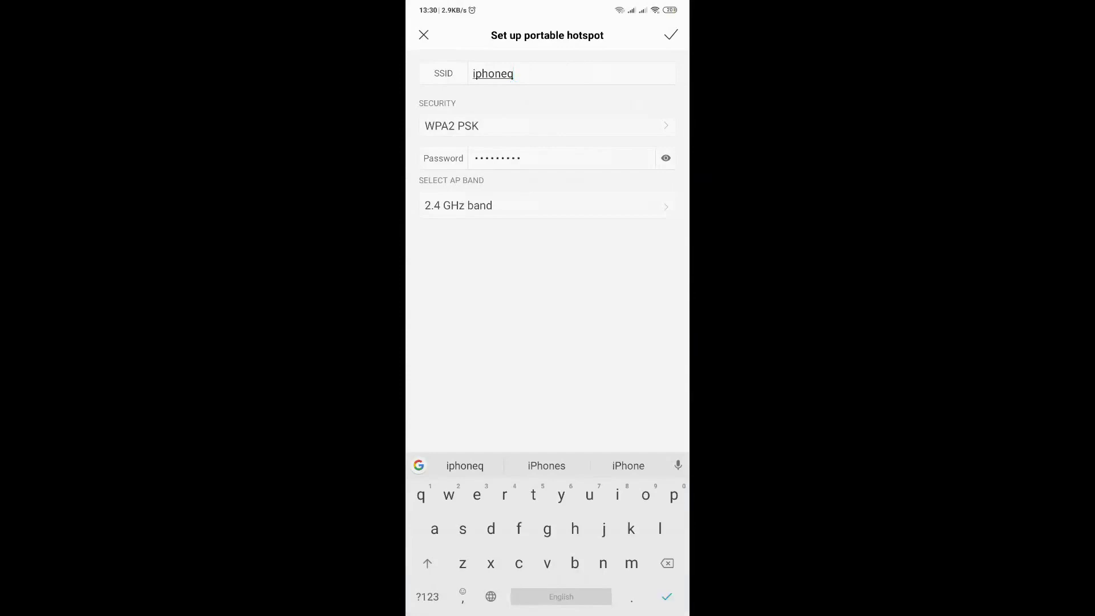
click(665, 158)
click(656, 283)
click(542, 205)
click(544, 205)
click(671, 35)
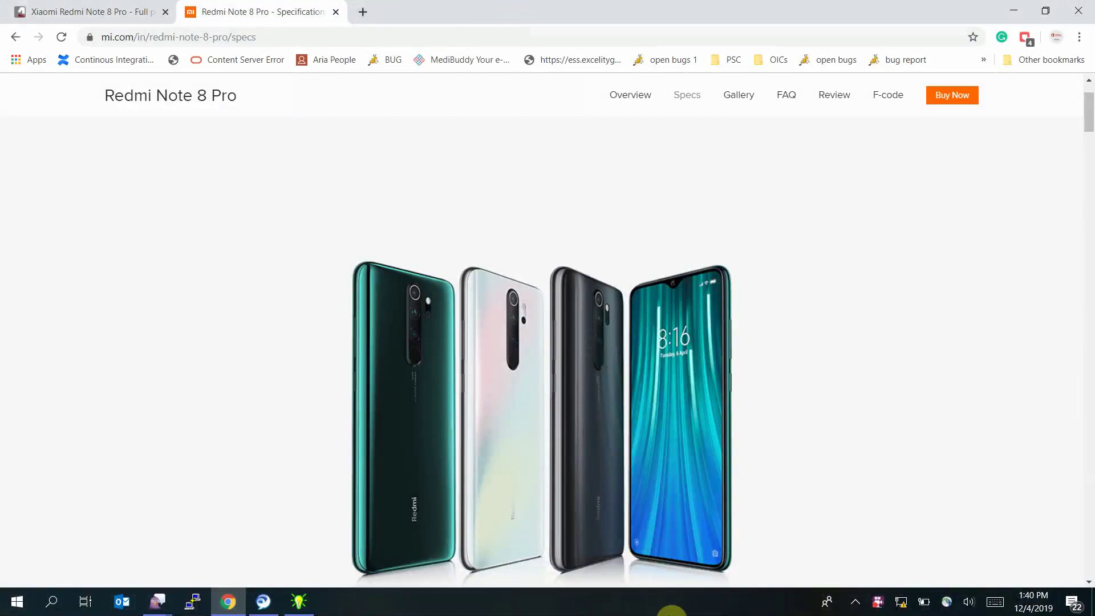
Connect the laptop to the Appi Wi-Fi network from the taskbar network list
mouse_move(901, 605)
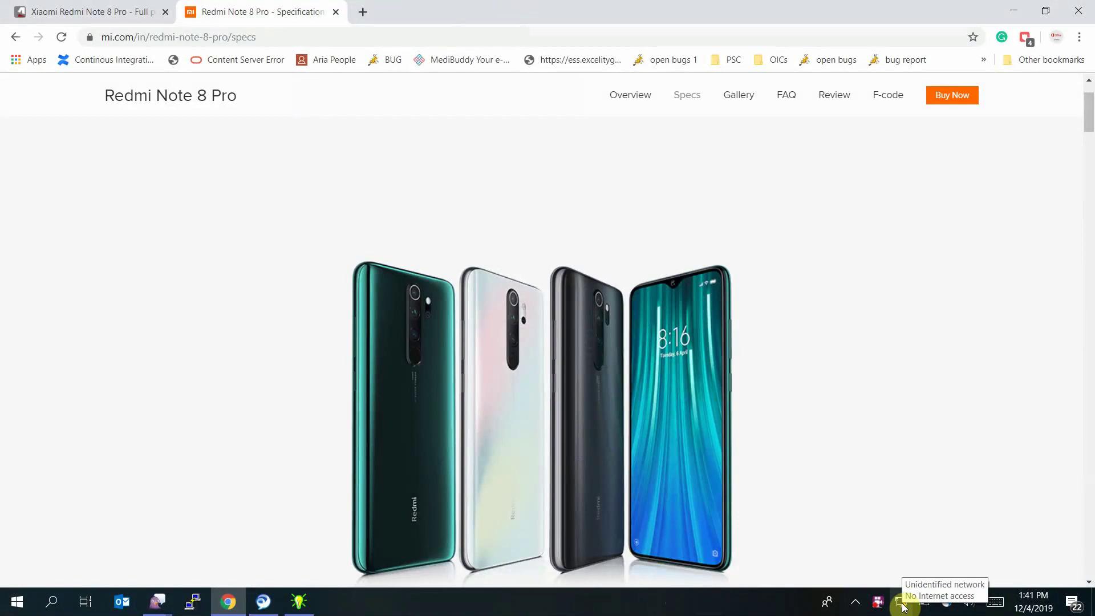
click(901, 605)
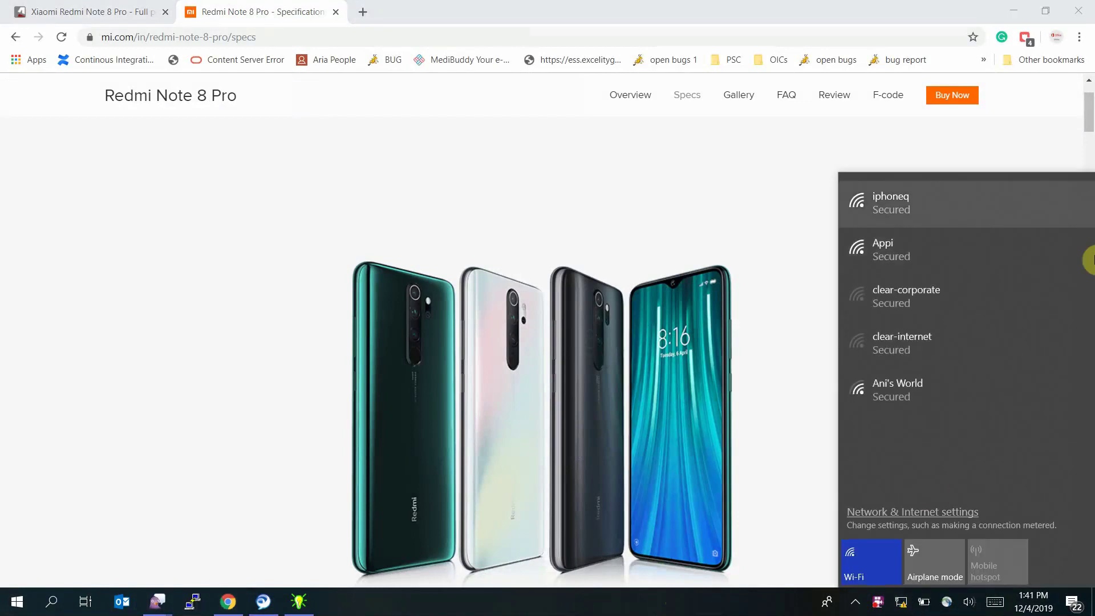
mouse_move(906, 608)
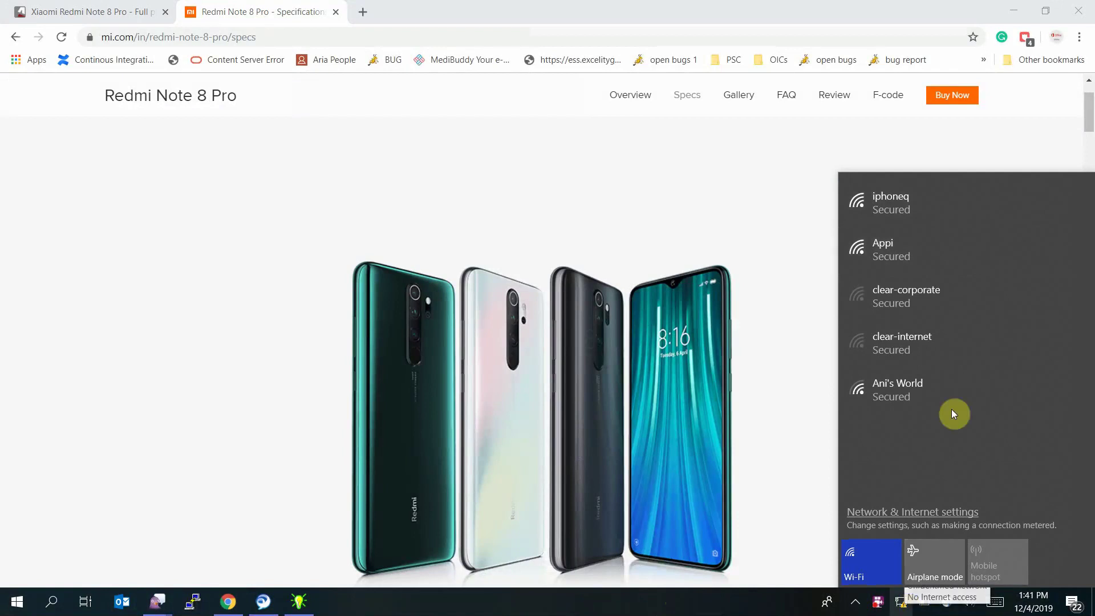
click(963, 252)
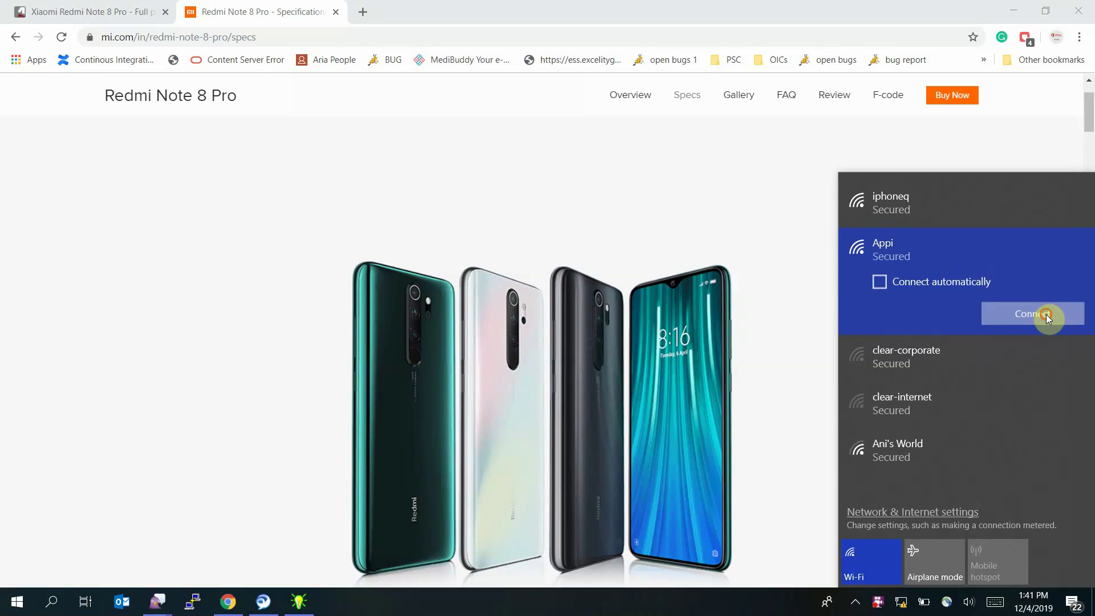
click(1046, 314)
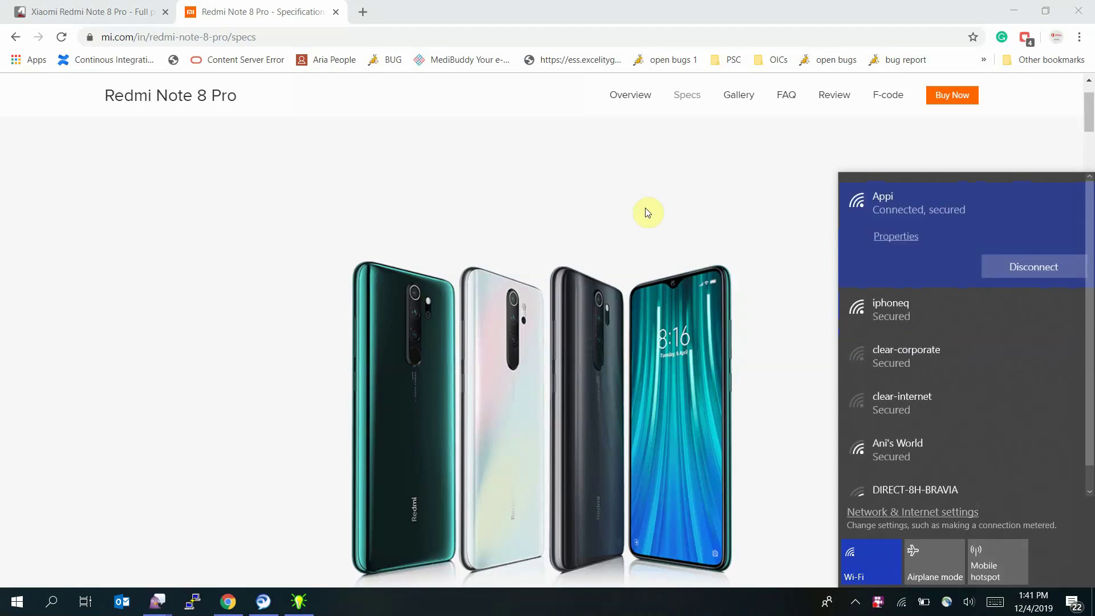
Speed-test the laptop on speedtest.net over Appi: 24 ms ping, 64.46 Mbps download
click(370, 12)
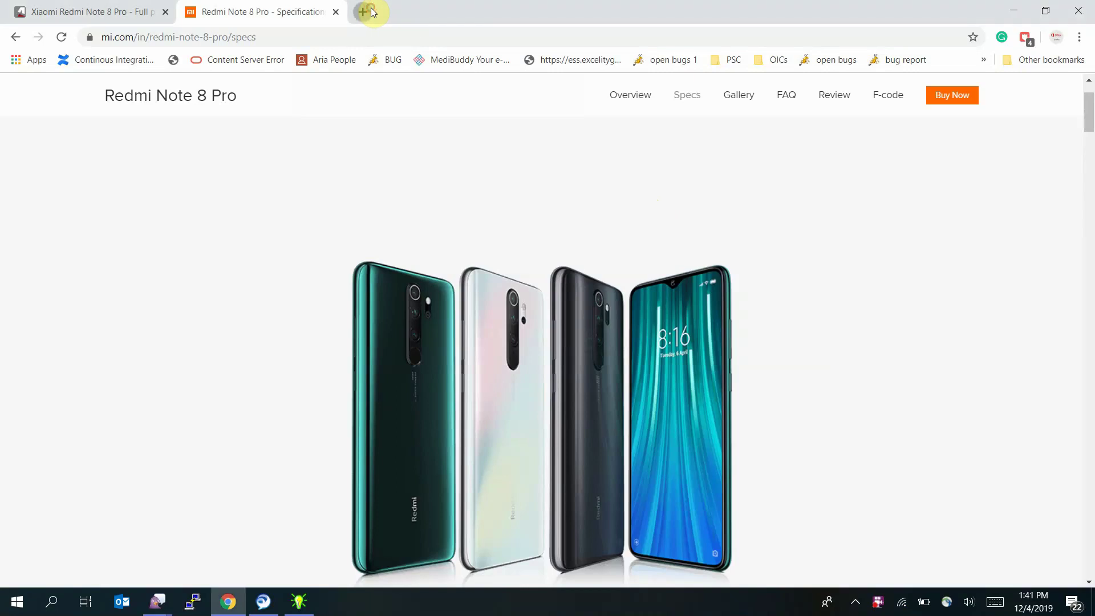
text(speedtest.net)
key(Return)
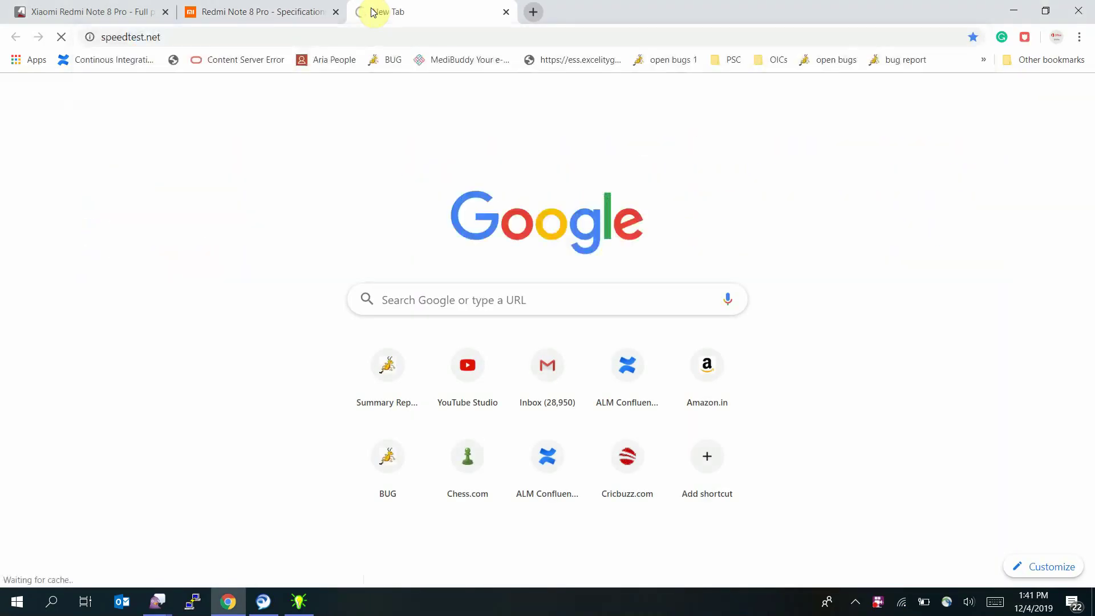
click(900, 604)
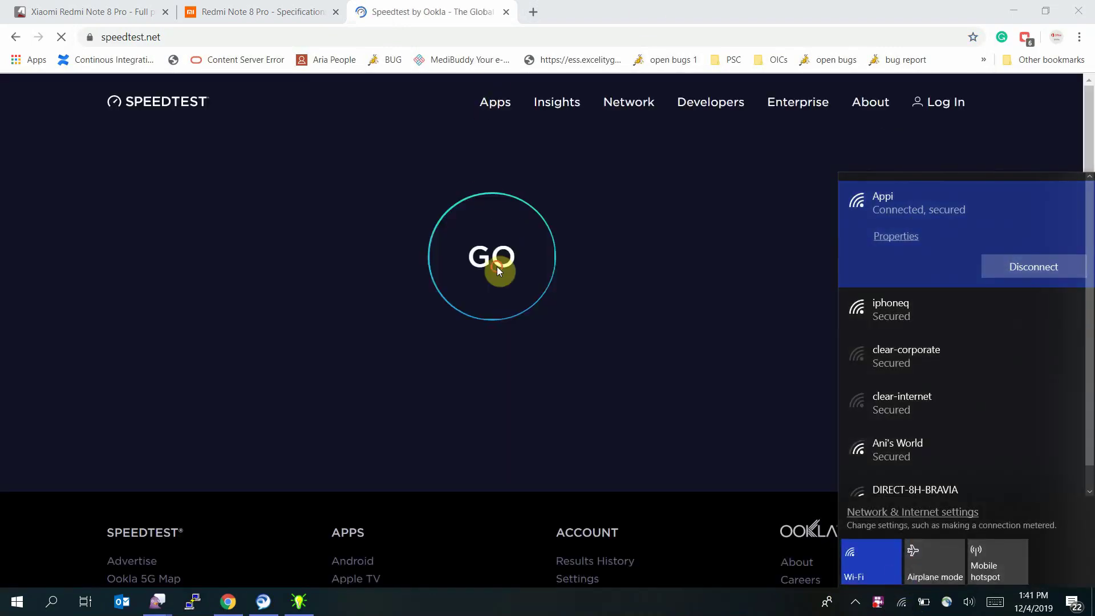
click(498, 268)
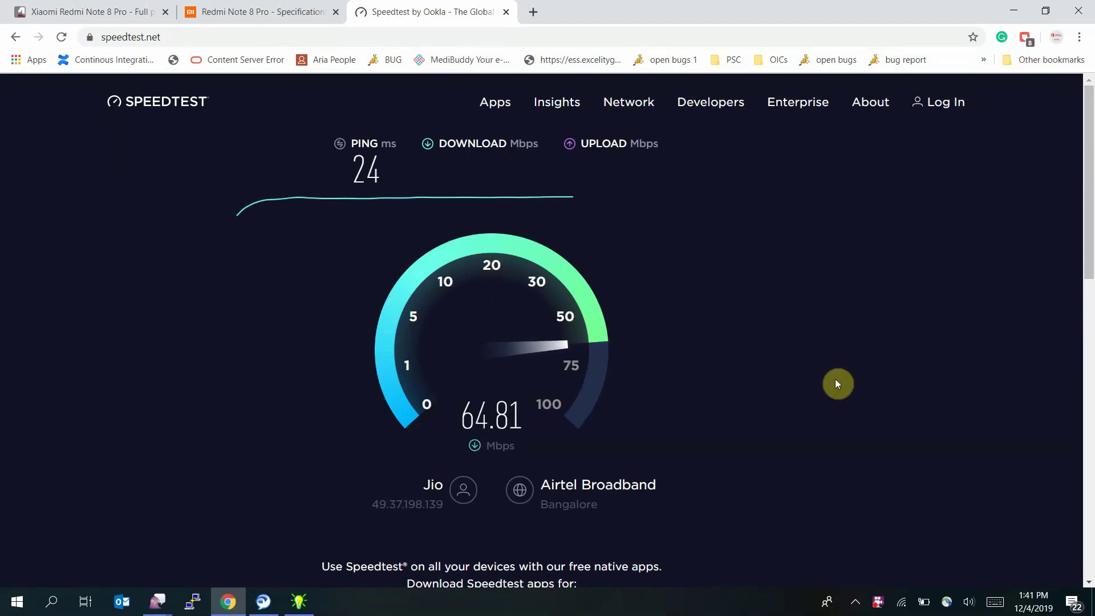
click(903, 601)
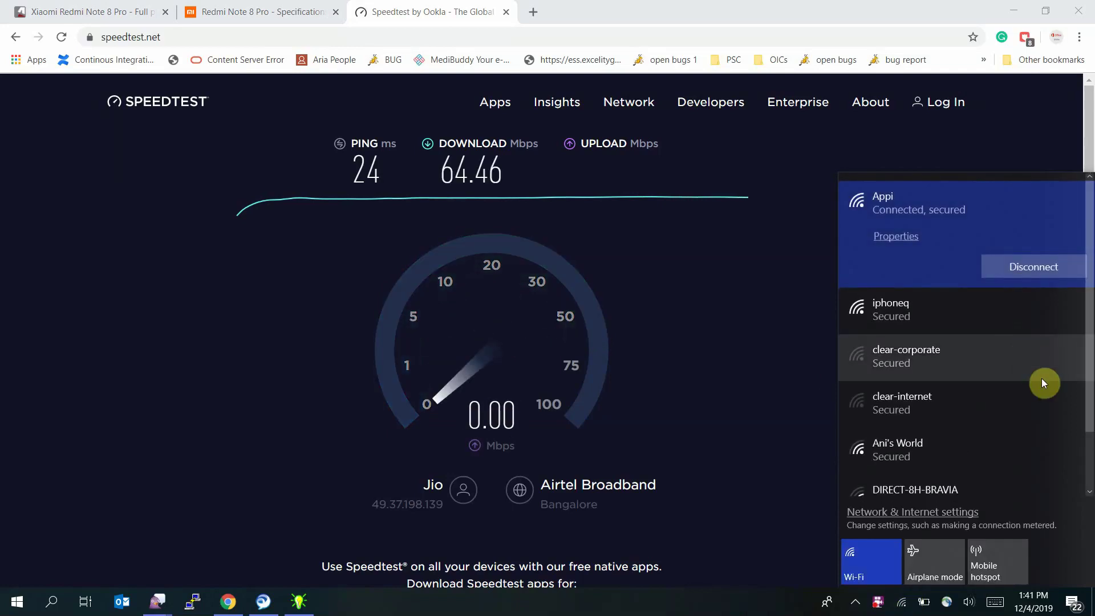
Disconnect the laptop from Appi, connect it to the iphoneq hotspot, and reload Speedtest
click(1038, 268)
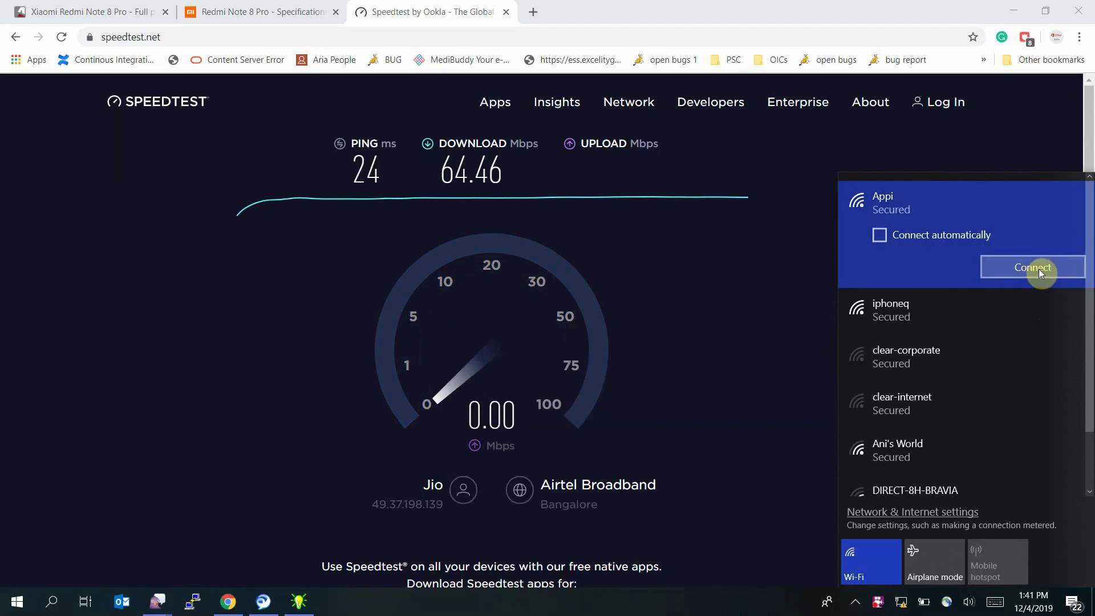
click(982, 311)
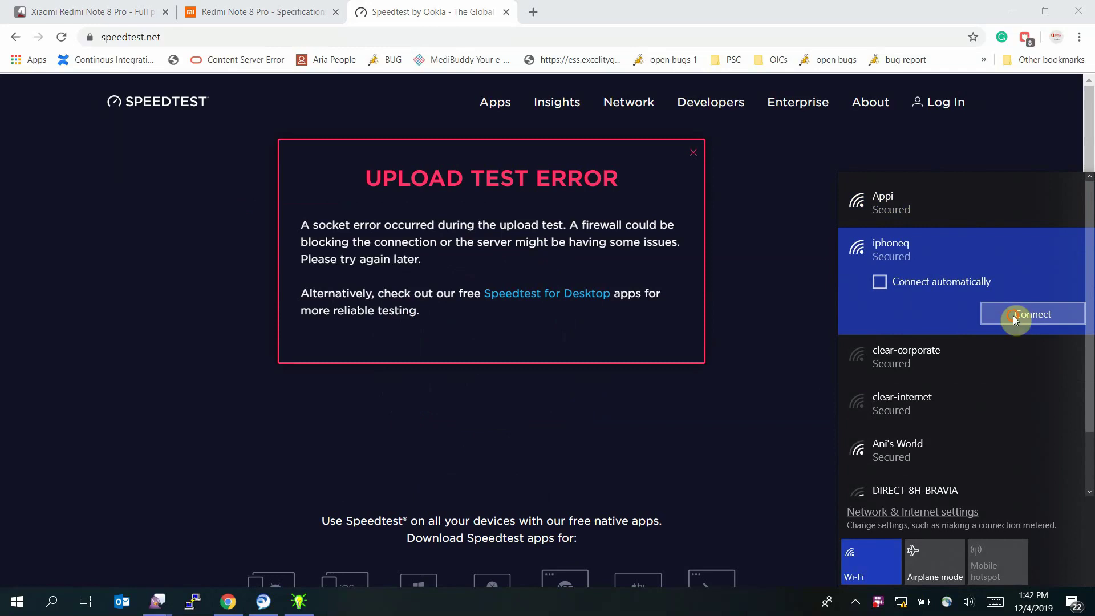
click(1014, 315)
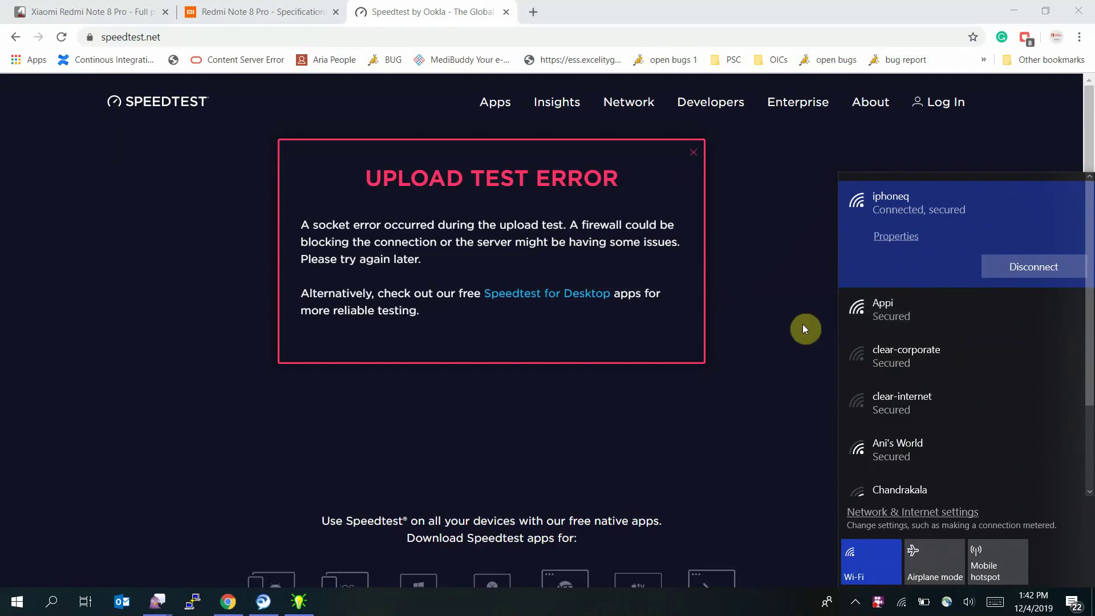
click(61, 37)
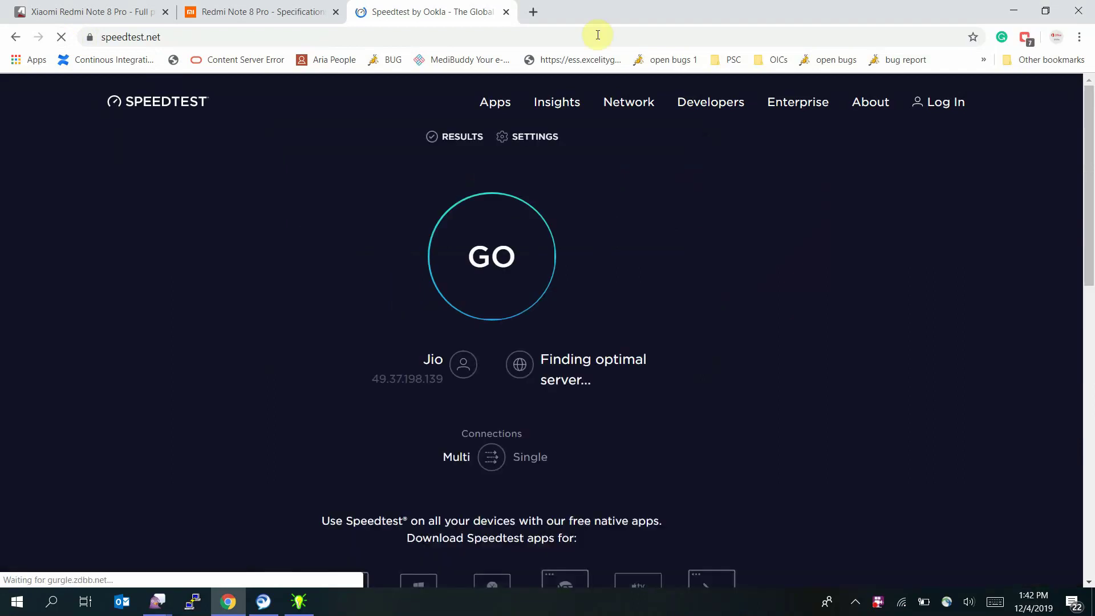
Run a speed test over iphoneq: 20 ms ping, 24.36 Mbps download, 21.64 Mbps upload
click(526, 244)
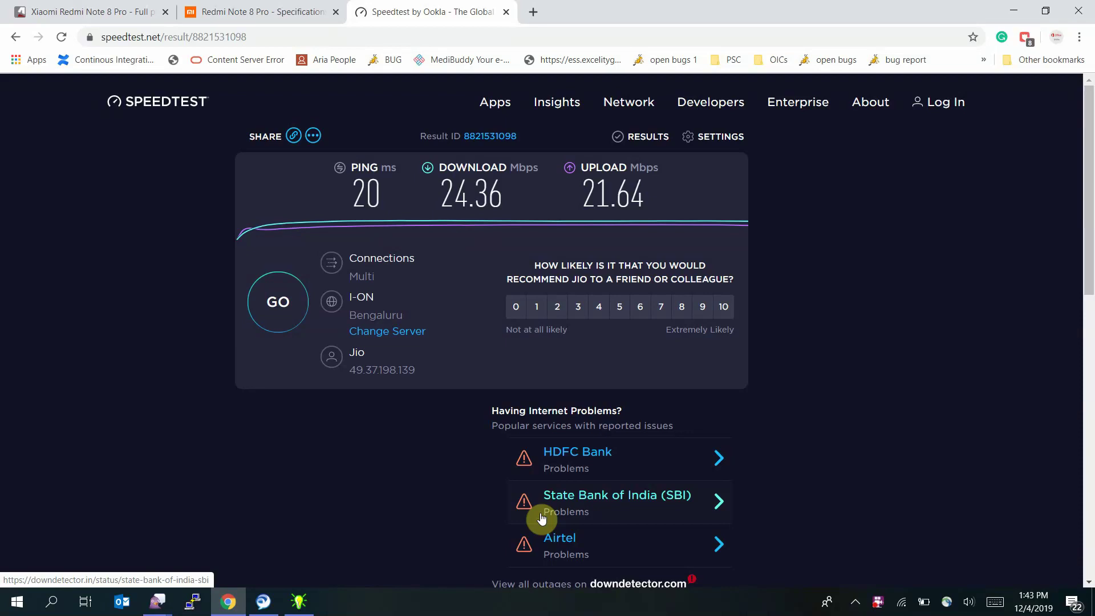
click(900, 608)
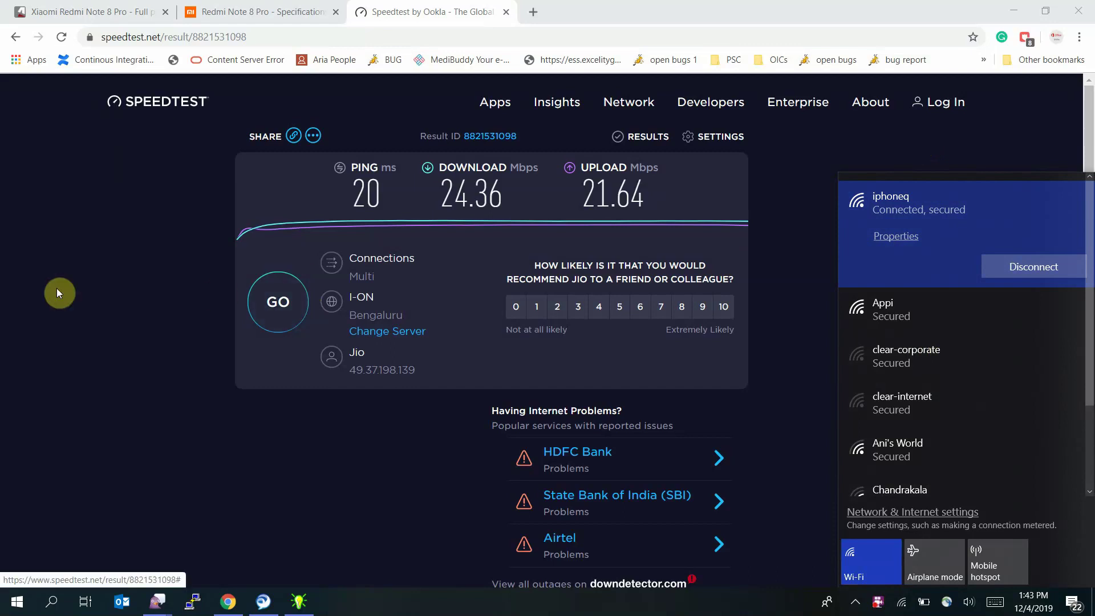
Reload Speedtest for a fresh run via Airtel to Nuron, Bangalore, and highlight 'Airtel'
click(62, 43)
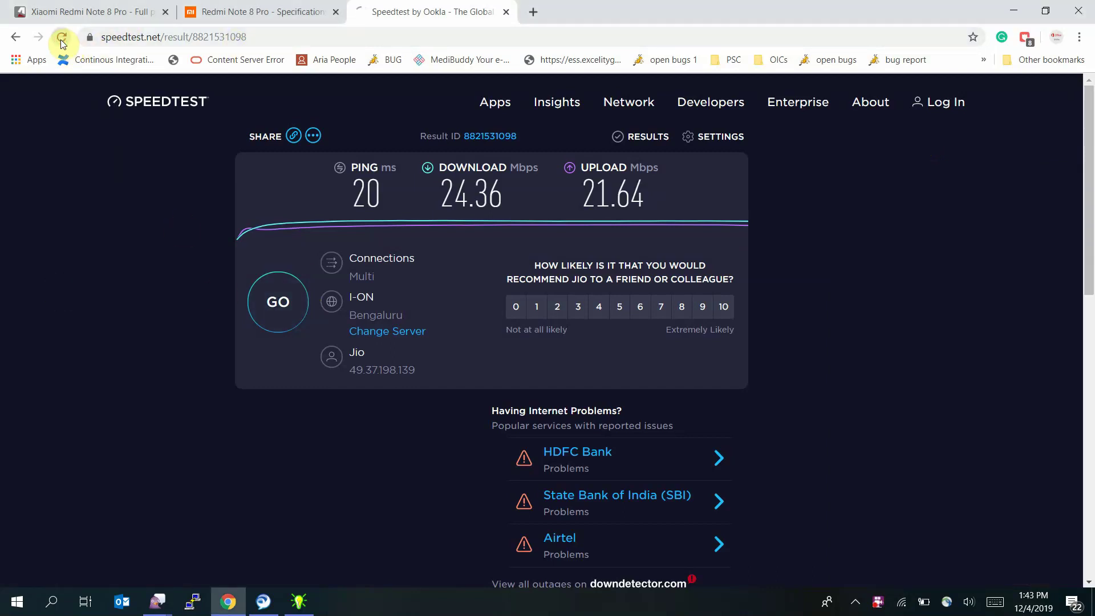
click(63, 43)
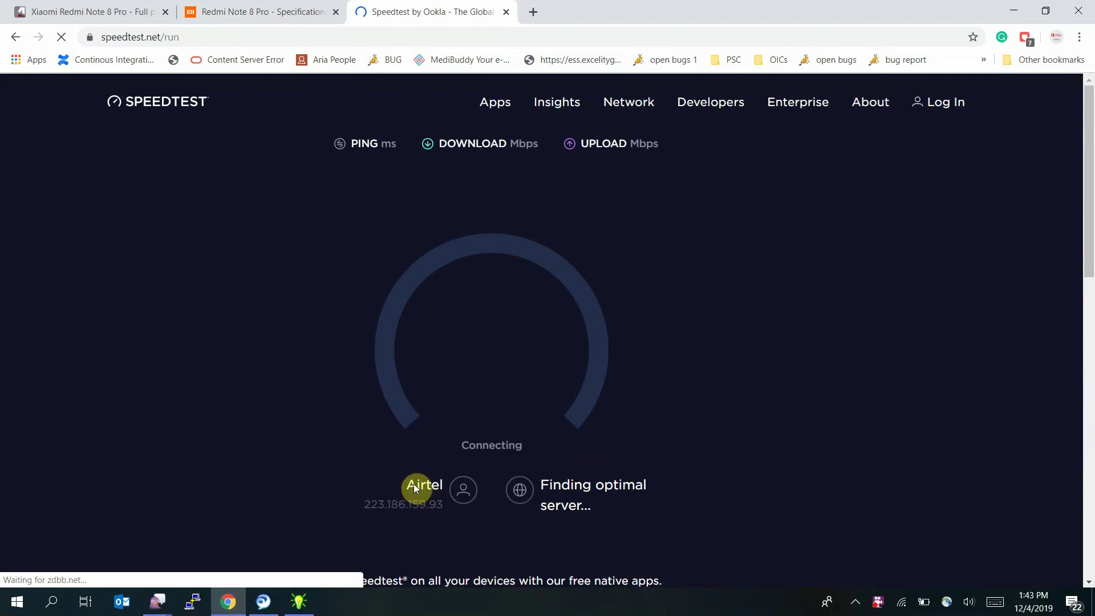
double_click(432, 486)
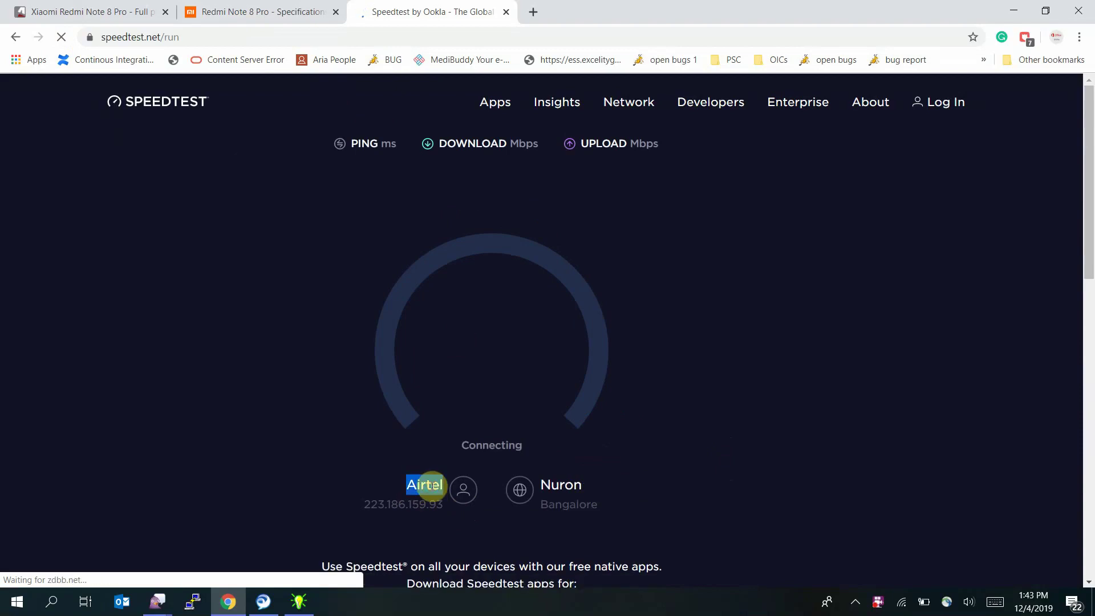